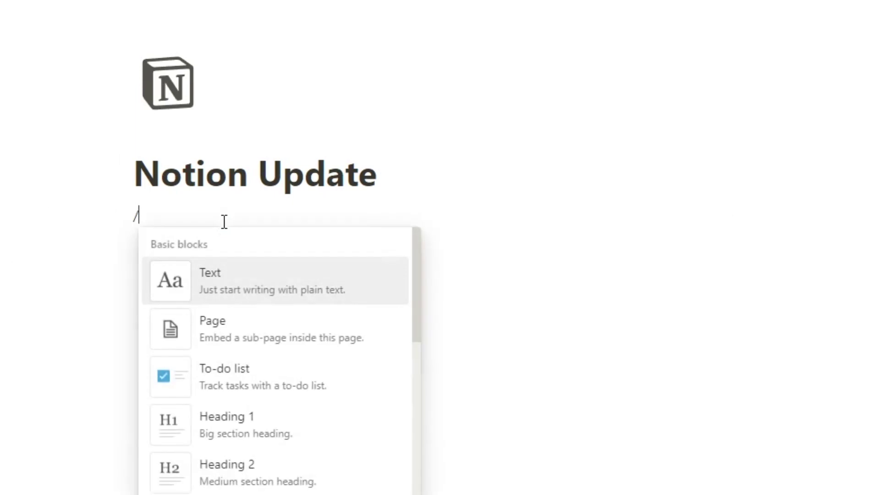
Step: Insert a table database on the page and delete its Tags property
{"action": "left_click", "coordinate": [257, 384]}
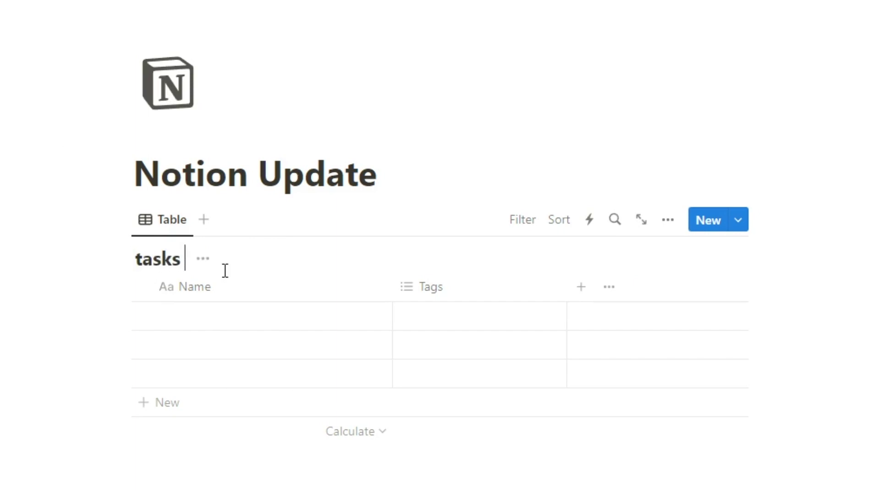
{"action": "left_click", "coordinate": [424, 287]}
{"action": "left_click", "coordinate": [482, 493]}
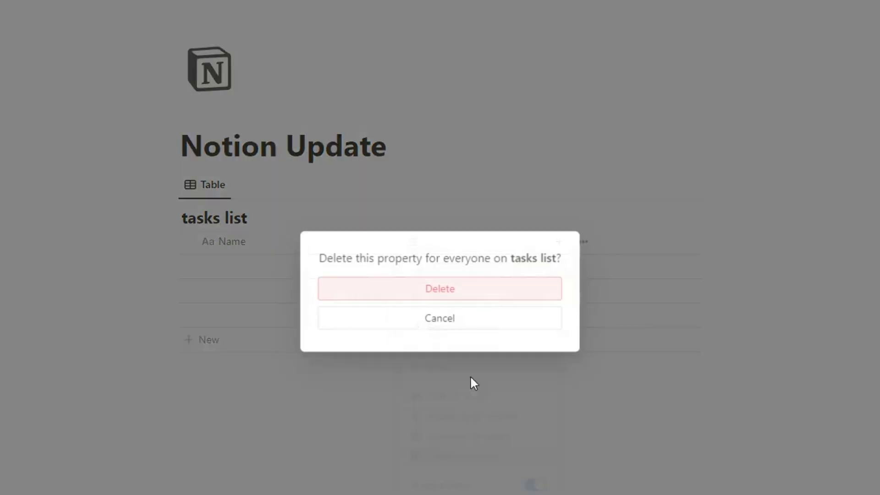
{"action": "left_click", "coordinate": [456, 350]}
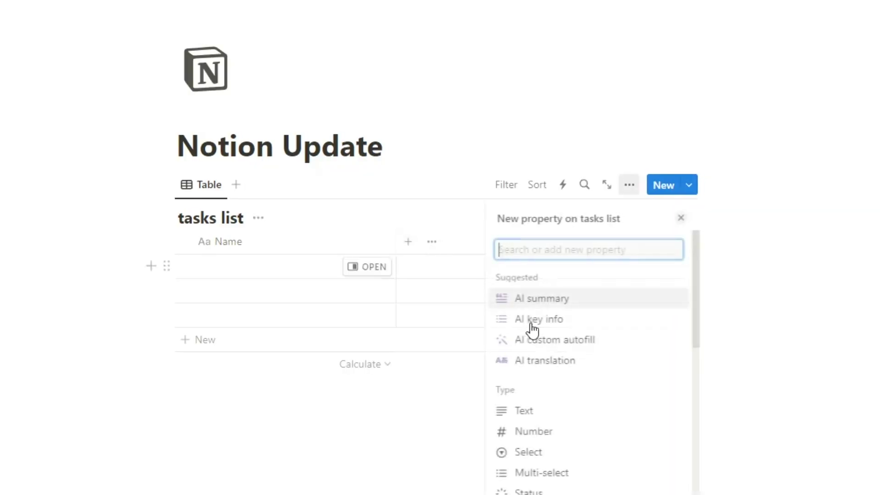
Step: Add a Checkbox property named Done to the table
{"action": "scroll", "coordinate": [653, 365], "scroll_direction": "down", "scroll_amount": 5}
{"action": "left_click", "coordinate": [556, 353]}
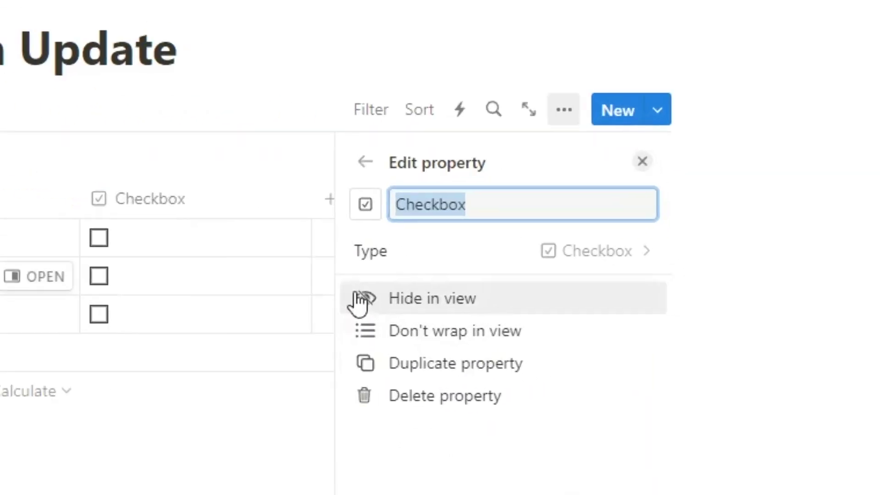
{"action": "type", "text": "Done"}
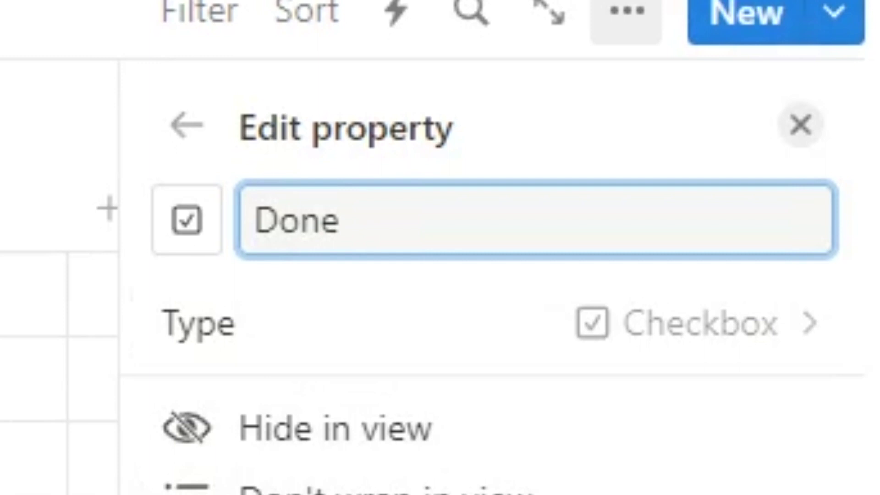
{"action": "key", "text": "Escape"}
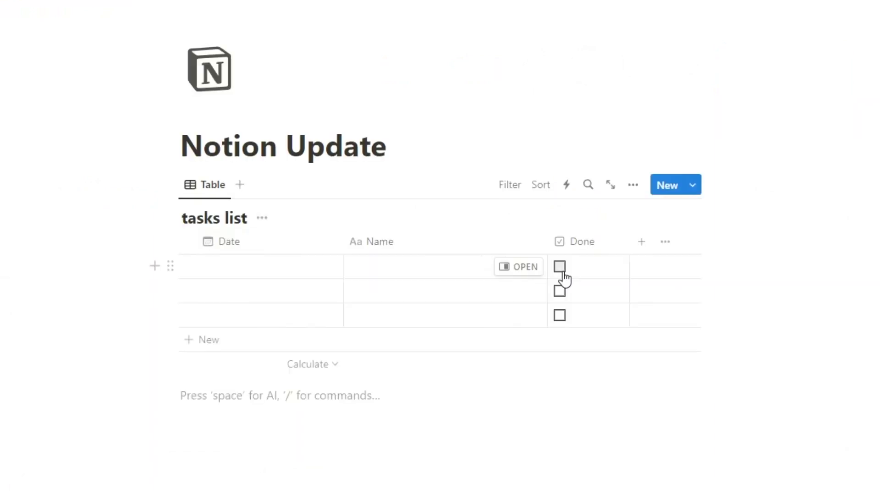
{"action": "left_click", "coordinate": [432, 266]}
Step: Name the first task 'filmed update video'
{"action": "type", "text": "filmed update video"}
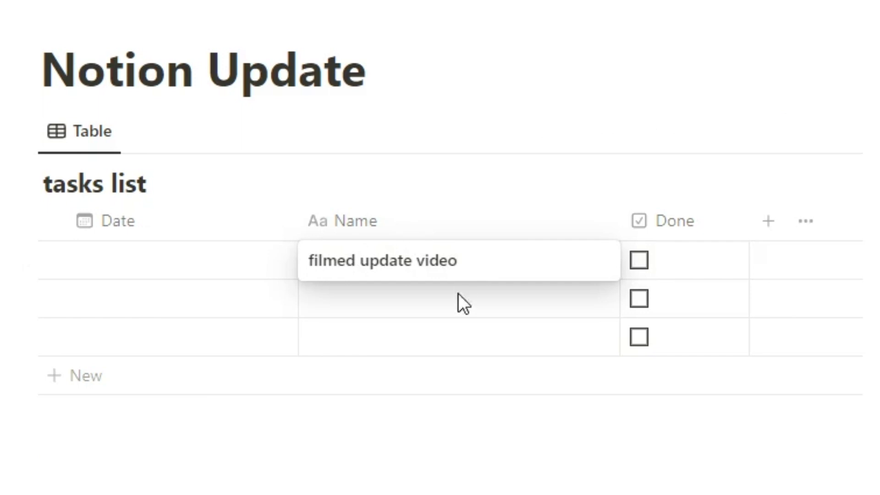
{"action": "key", "text": "Escape"}
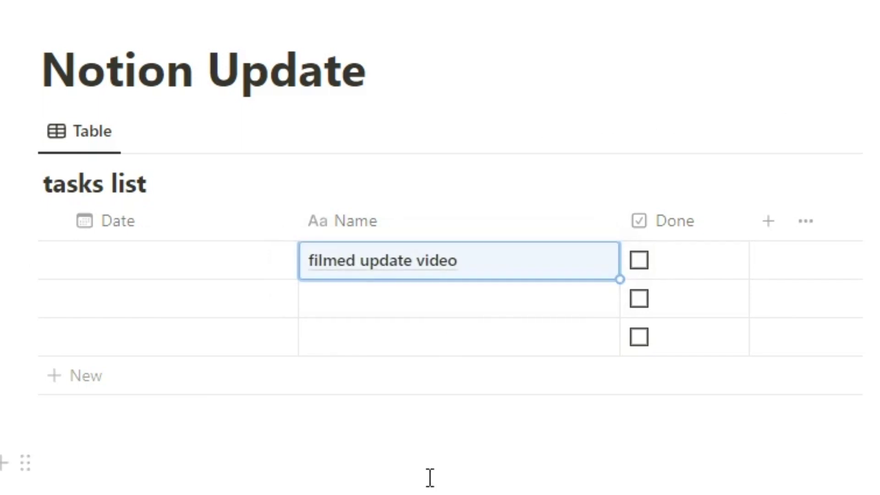
{"action": "left_click", "coordinate": [428, 476]}
Step: Open and close the first task's date picker and the Done column menu without changes
{"action": "left_click", "coordinate": [263, 284]}
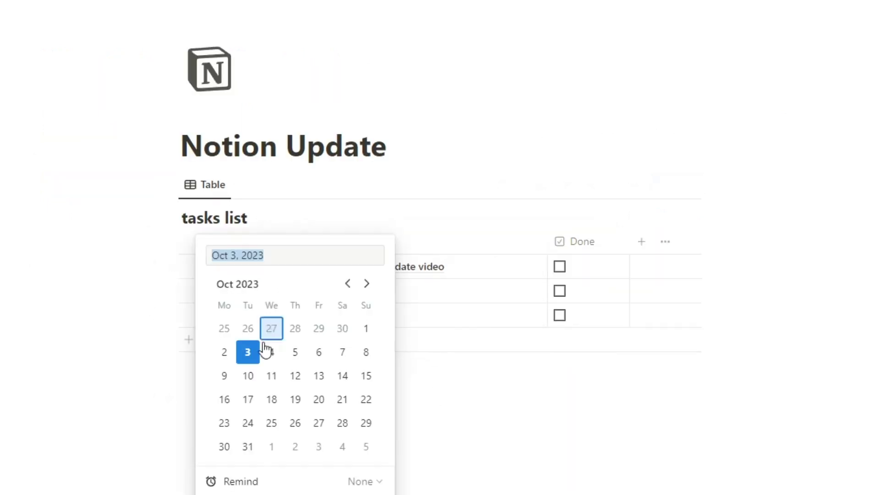
{"action": "key", "text": "Escape"}
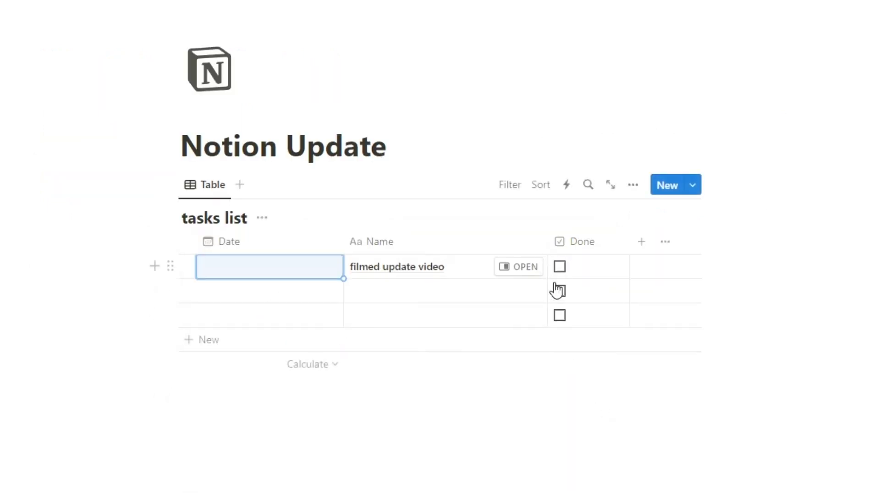
{"action": "left_click", "coordinate": [595, 252]}
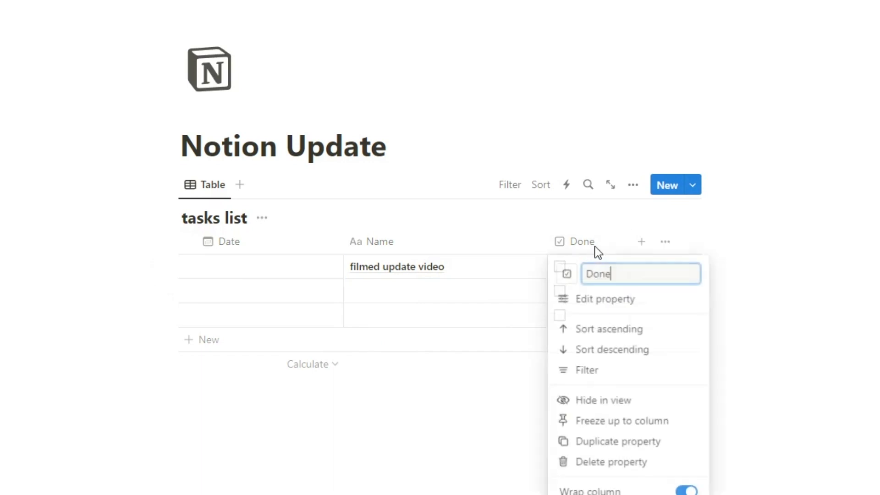
{"action": "left_click", "coordinate": [383, 487]}
{"action": "left_click", "coordinate": [399, 477]}
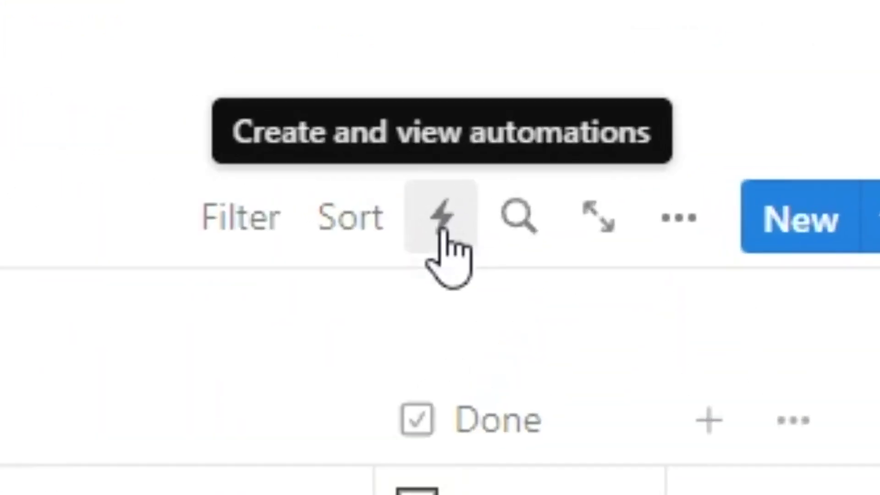
Step: Create a 'done date' automation: when Date is edited, set Done to Checked
{"action": "left_click", "coordinate": [443, 229]}
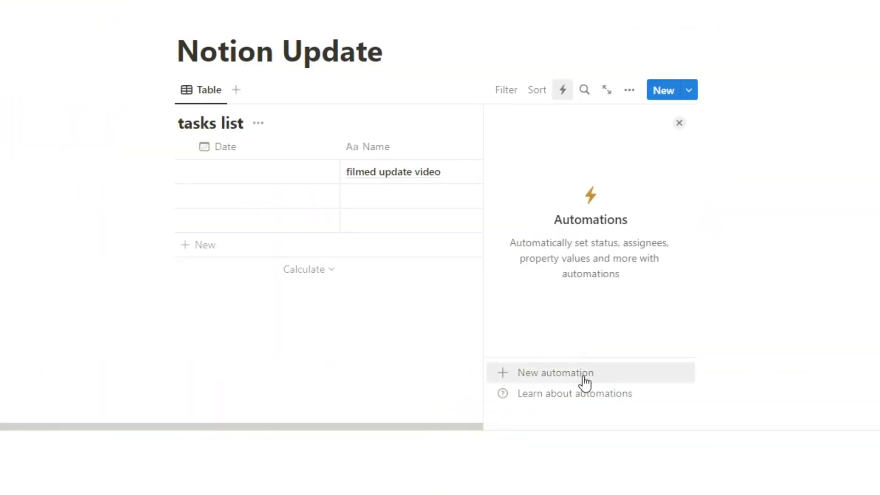
{"action": "left_click", "coordinate": [585, 381]}
{"action": "type", "text": "done date"}
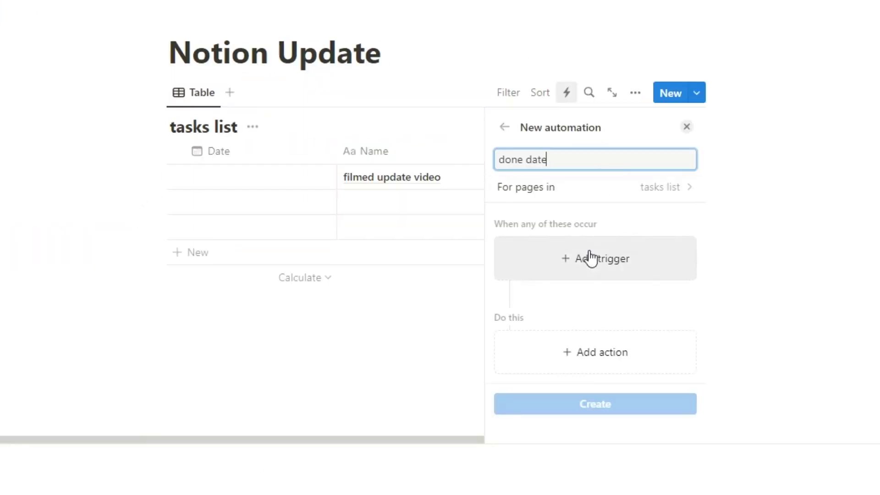
{"action": "left_click", "coordinate": [592, 257]}
{"action": "left_click", "coordinate": [593, 428]}
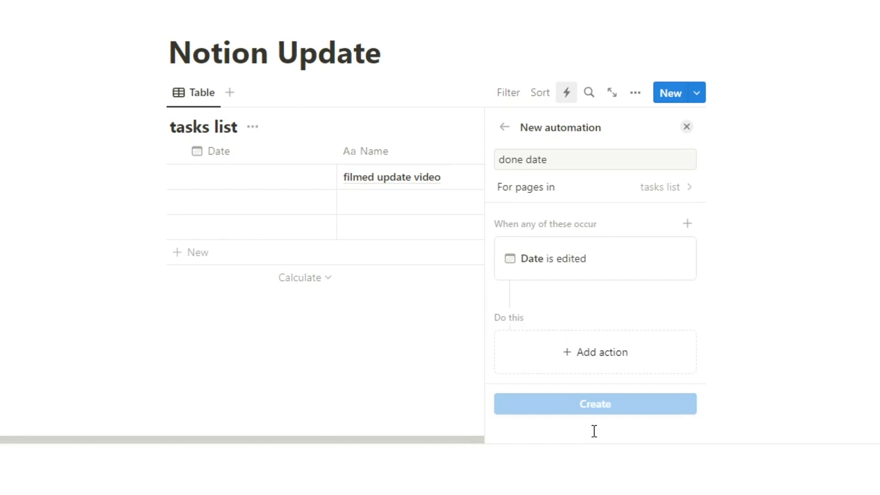
{"action": "left_click", "coordinate": [586, 342]}
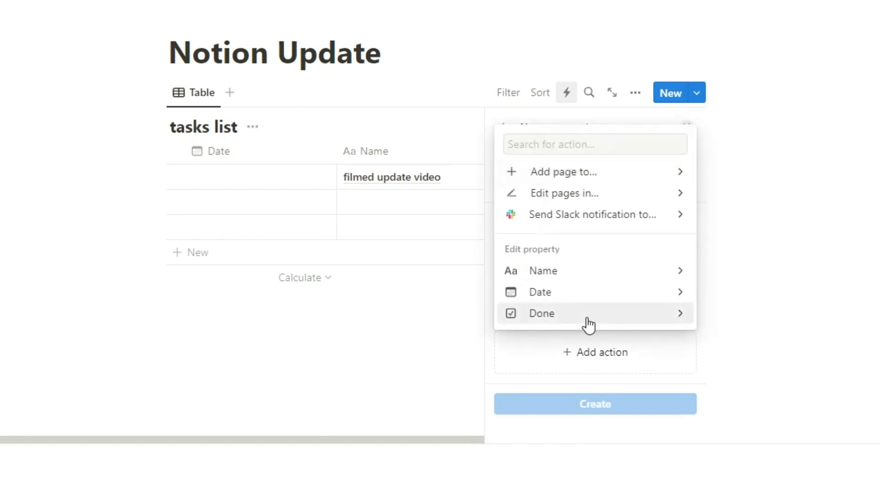
{"action": "left_click", "coordinate": [588, 321]}
{"action": "left_click", "coordinate": [579, 314]}
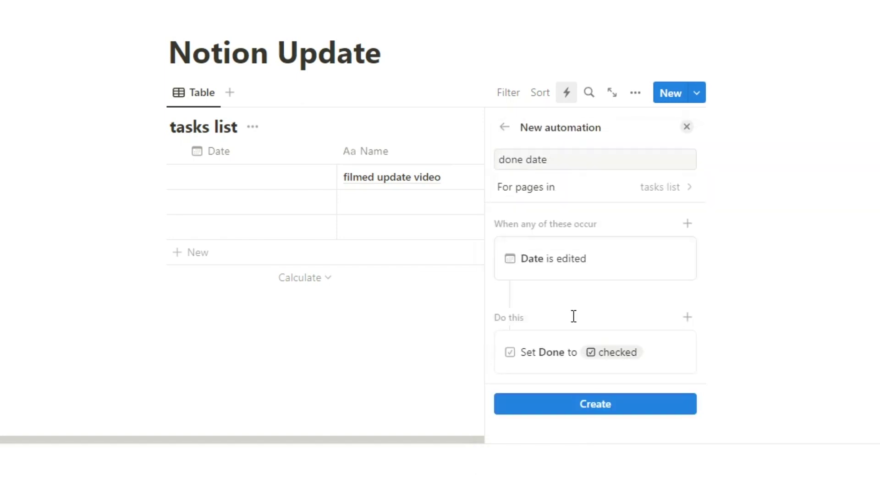
{"action": "left_click", "coordinate": [590, 414]}
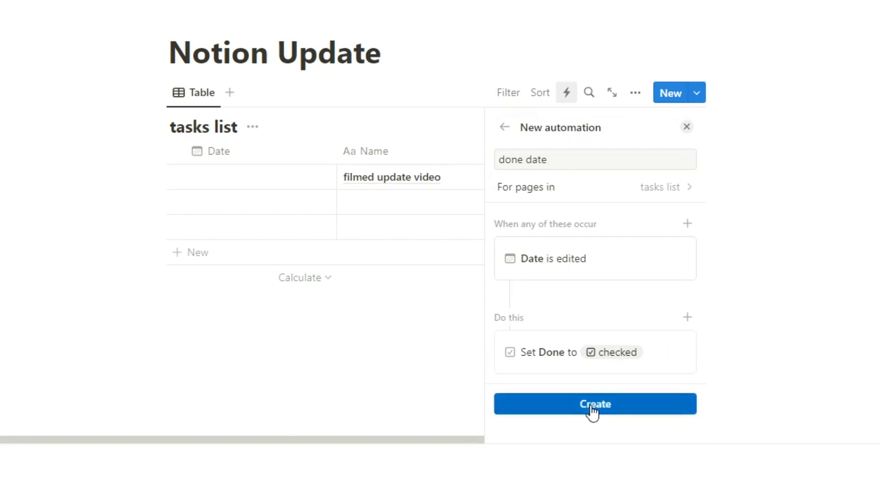
{"action": "left_click", "coordinate": [686, 126]}
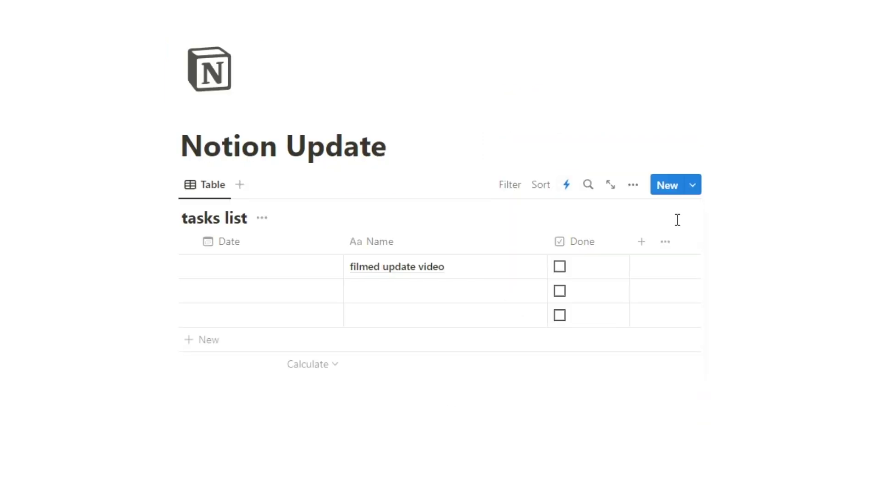
Step: Date the first task October 3, 2023 and hide the Done column
{"action": "left_click", "coordinate": [266, 271]}
{"action": "left_click", "coordinate": [706, 470]}
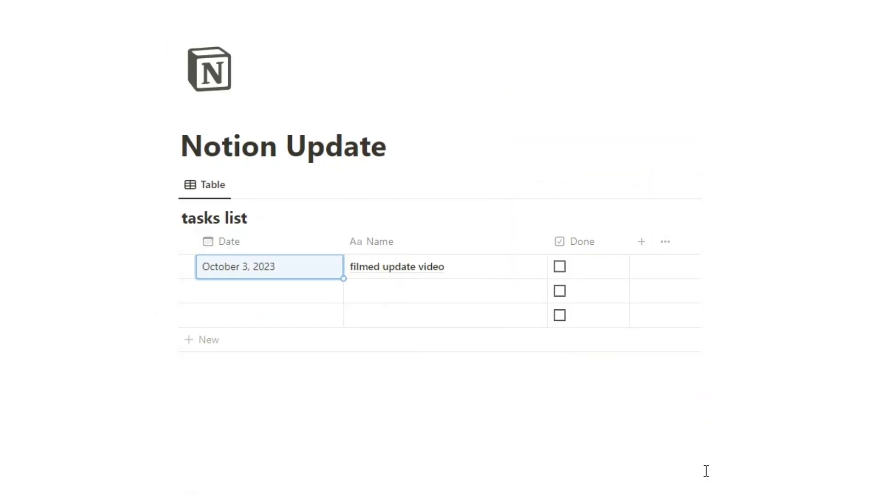
{"action": "left_click", "coordinate": [621, 489]}
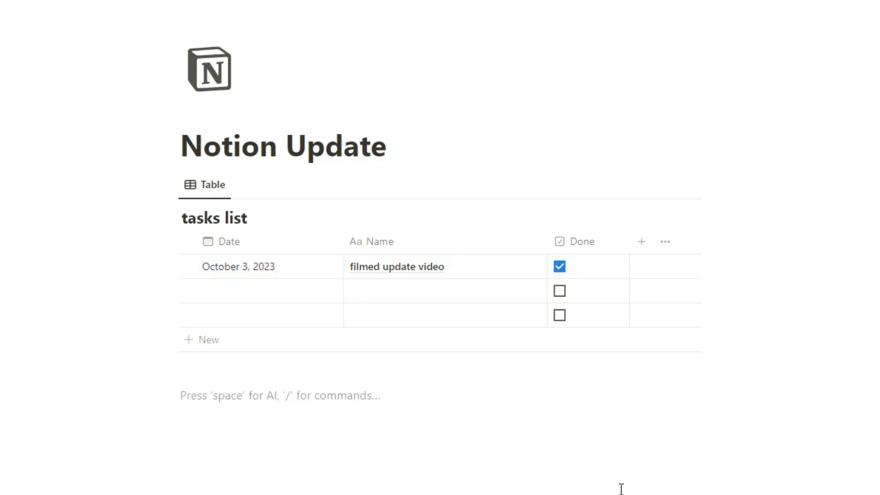
{"action": "left_click", "coordinate": [606, 245]}
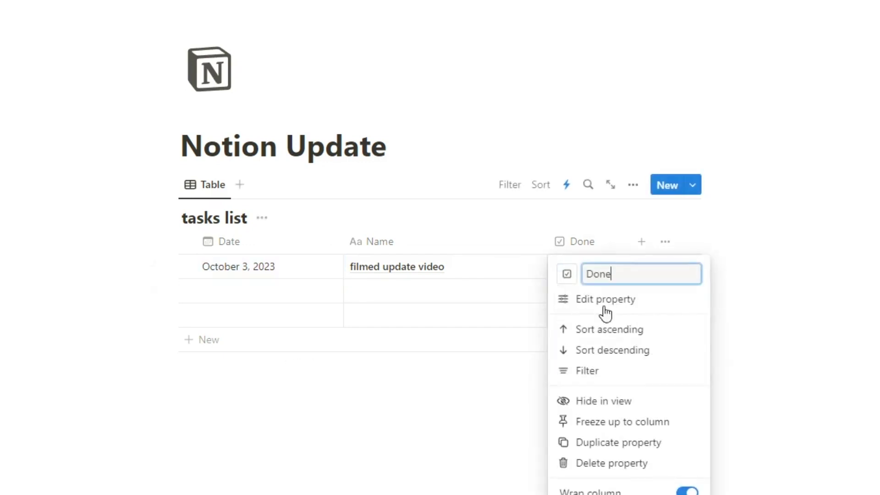
{"action": "left_click", "coordinate": [593, 401]}
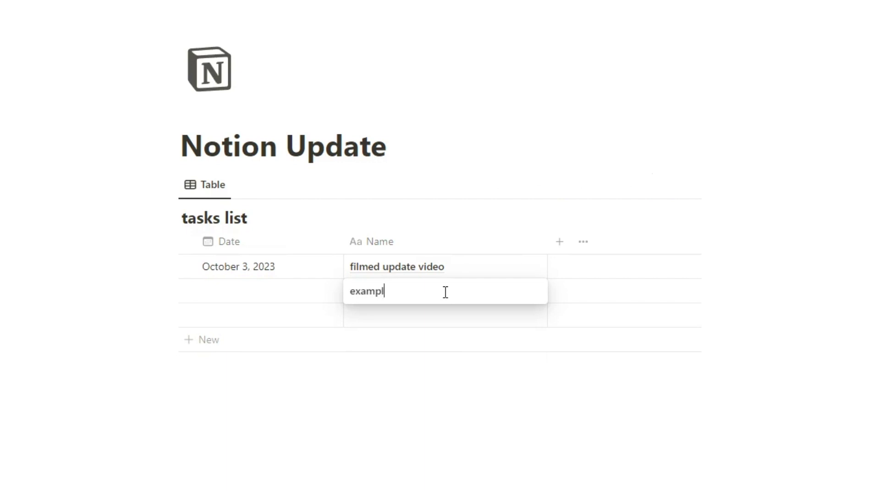
Step: Add an 'example thing' task dated October 3, 2023 and open it in side peek
{"action": "type", "text": "e thing"}
{"action": "left_click", "coordinate": [425, 314]}
{"action": "left_click", "coordinate": [293, 298]}
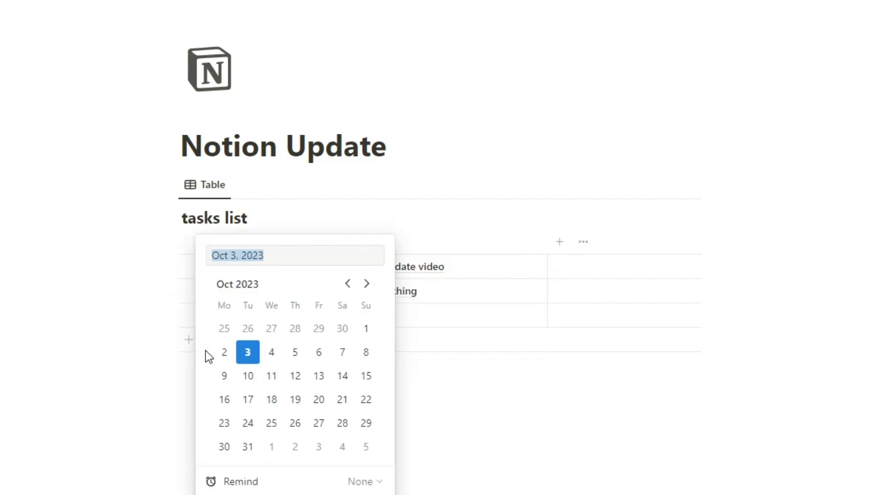
{"action": "left_click", "coordinate": [341, 385]}
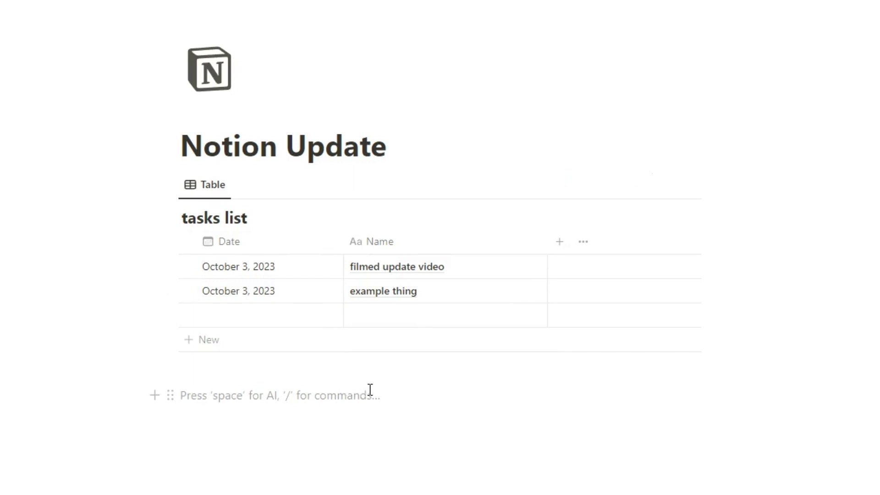
{"action": "left_click", "coordinate": [530, 296]}
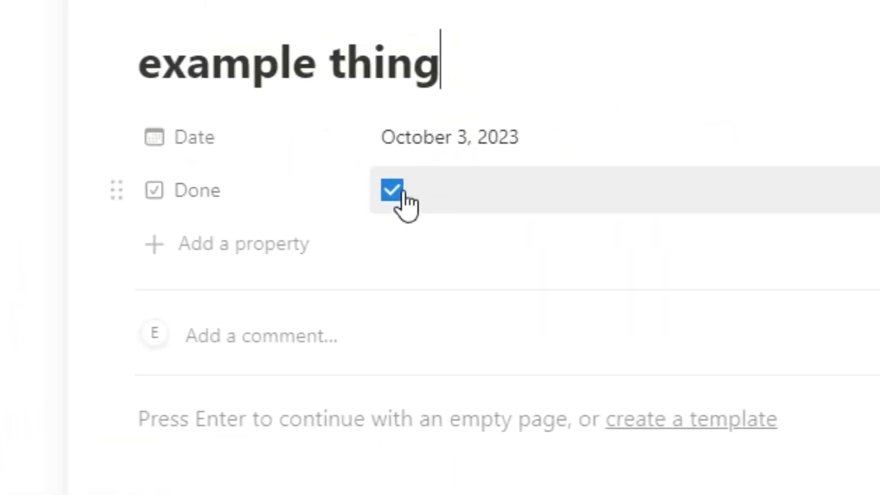
Step: Close the example thing side peek to return to the table
{"action": "key", "text": "Escape"}
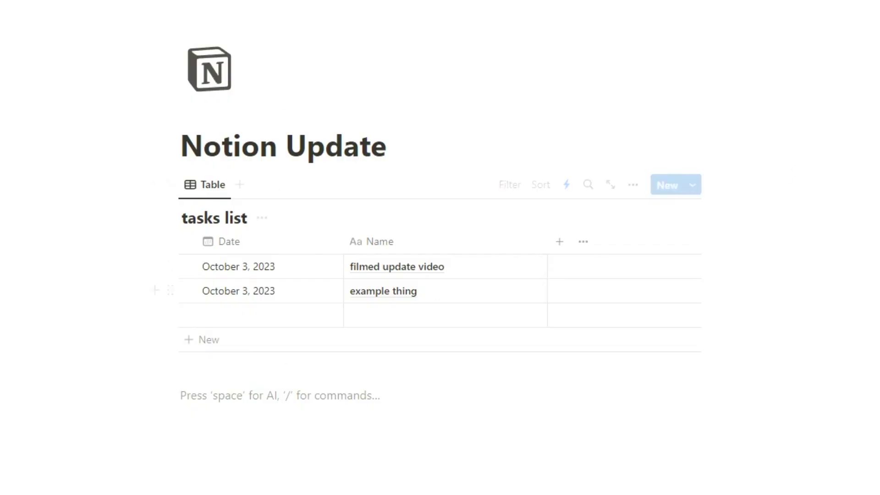
Step: Add Person, Files & media and Rollup columns to the tasks list
{"action": "left_click", "coordinate": [558, 242]}
{"action": "scroll", "coordinate": [616, 375], "scroll_direction": "down", "scroll_amount": 3}
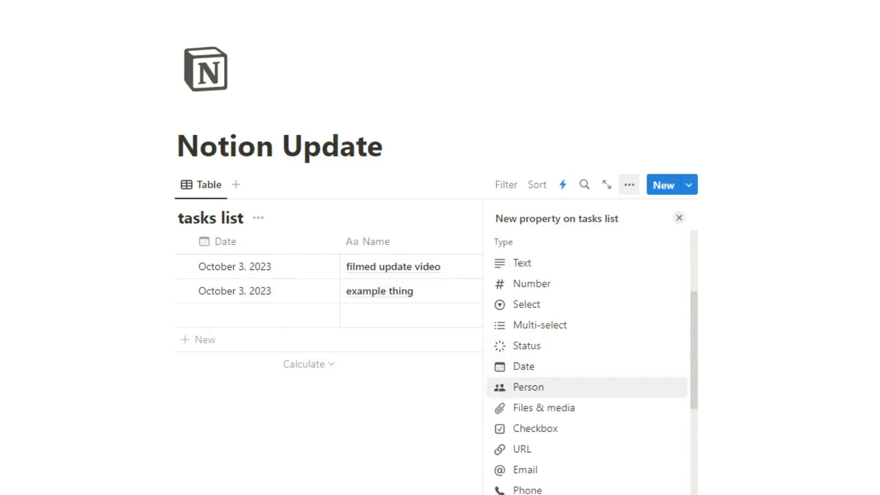
{"action": "left_click", "coordinate": [562, 389]}
{"action": "left_click", "coordinate": [444, 471]}
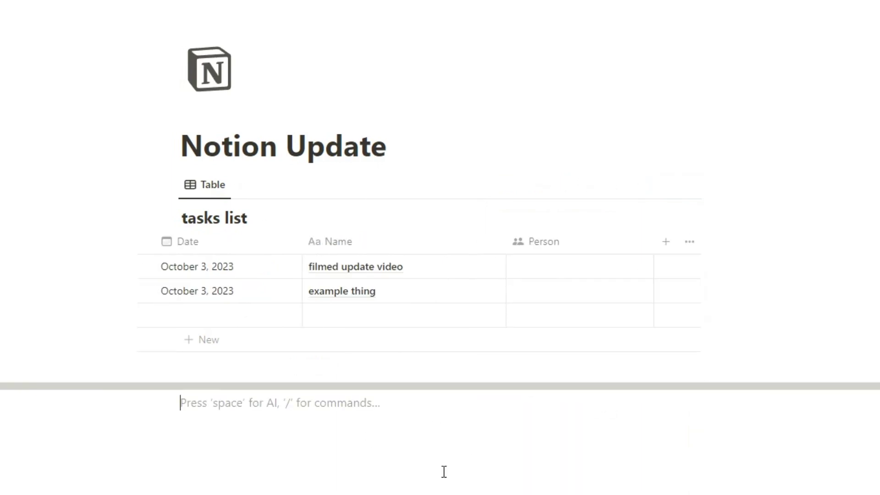
{"action": "left_click", "coordinate": [662, 244]}
{"action": "left_click", "coordinate": [662, 244]}
{"action": "left_click", "coordinate": [448, 413]}
Step: Add URL, Text and Number columns, then adjust the table by dragging
{"action": "left_click", "coordinate": [664, 241]}
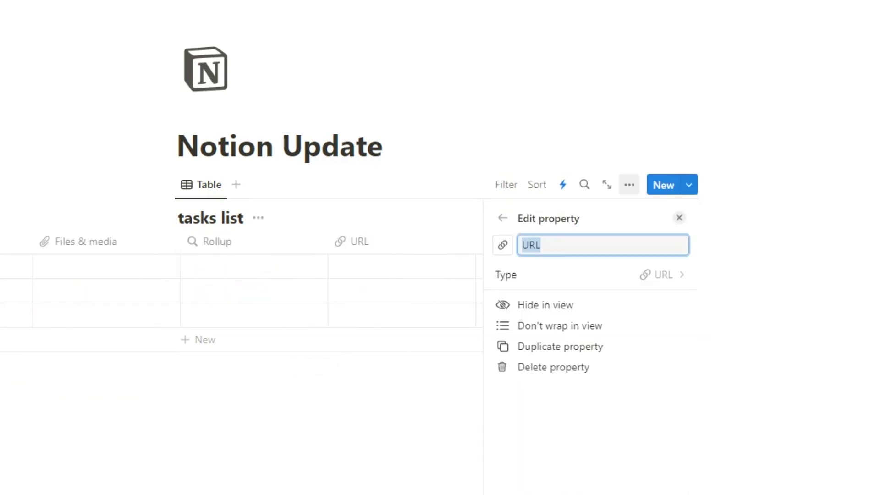
{"action": "left_click", "coordinate": [719, 228]}
{"action": "left_click", "coordinate": [664, 241]}
{"action": "left_click", "coordinate": [481, 419]}
{"action": "left_click", "coordinate": [664, 240]}
{"action": "left_click", "coordinate": [719, 245]}
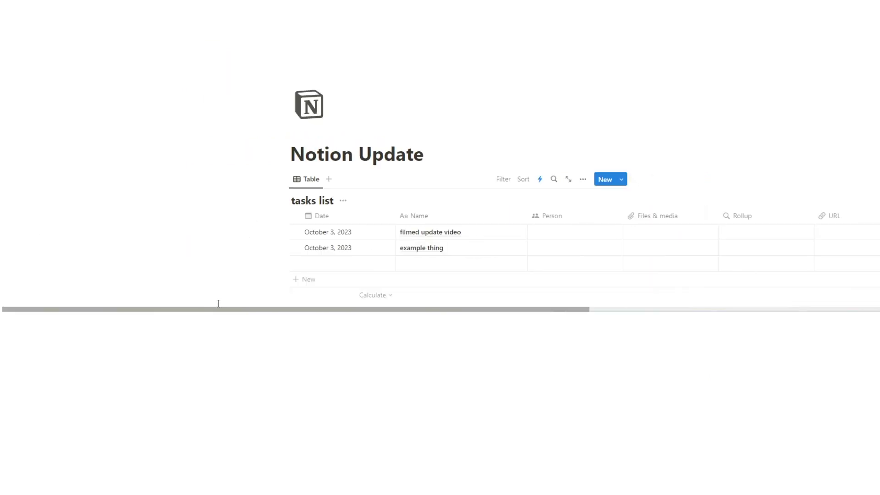
{"action": "mouse_move", "coordinate": [219, 303]}
{"action": "left_mouse_down"}
{"action": "mouse_move", "coordinate": [699, 296]}
{"action": "mouse_move", "coordinate": [232, 295]}
{"action": "left_mouse_up"}
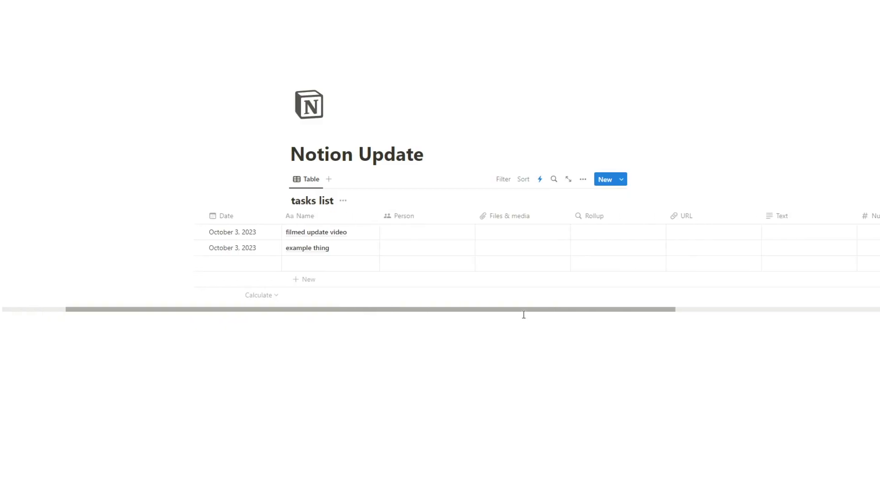
{"action": "left_click_drag", "start_coordinate": [522, 314], "coordinate": [597, 254]}
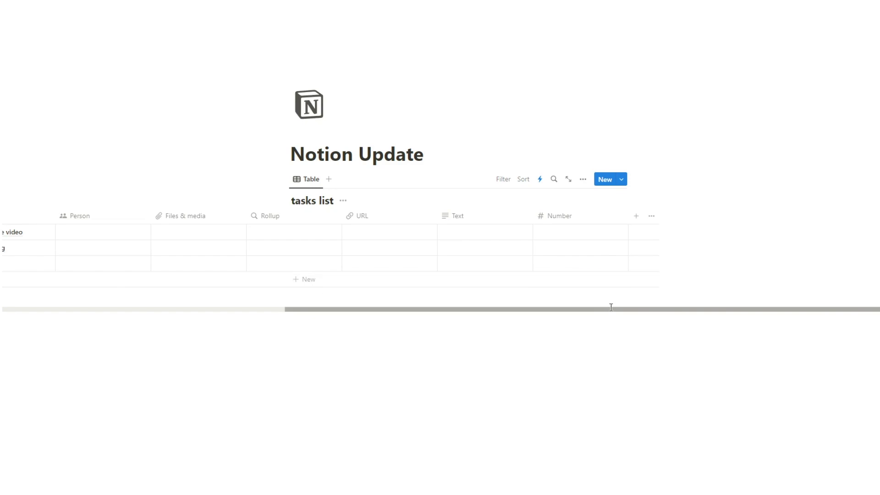
{"action": "left_click_drag", "start_coordinate": [611, 307], "coordinate": [350, 310]}
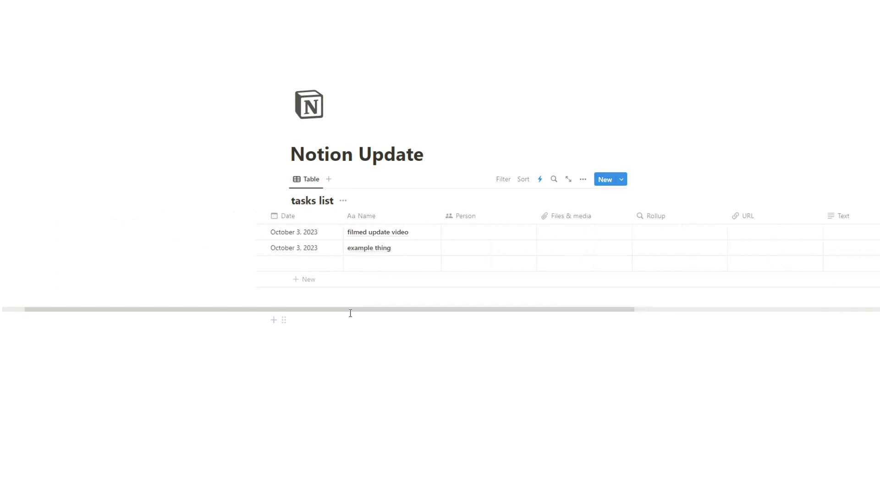
Step: Freeze the table up to the Name column and scroll sideways to check it
{"action": "left_click", "coordinate": [390, 219]}
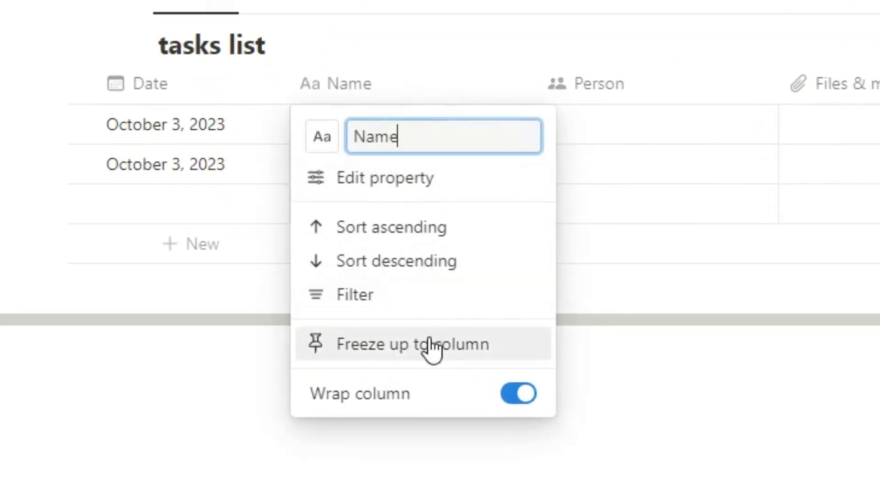
{"action": "left_click", "coordinate": [431, 347]}
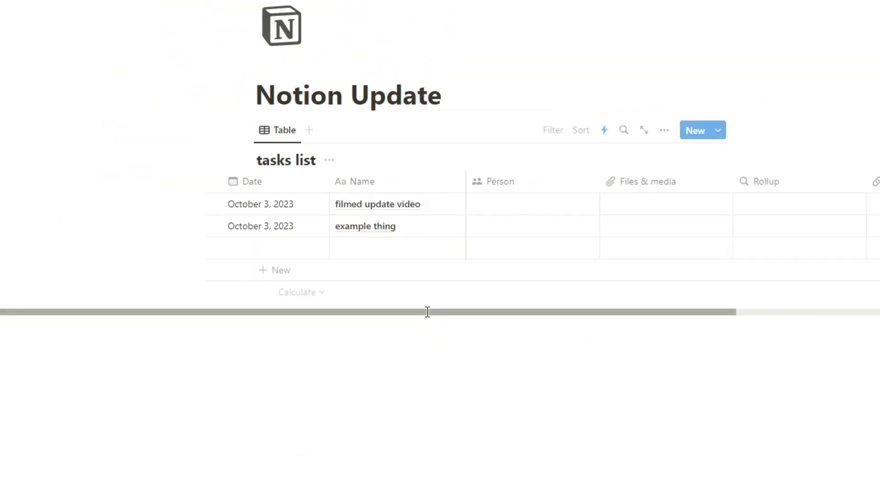
{"action": "scroll", "coordinate": [593, 325], "scroll_direction": "right", "scroll_amount": 5}
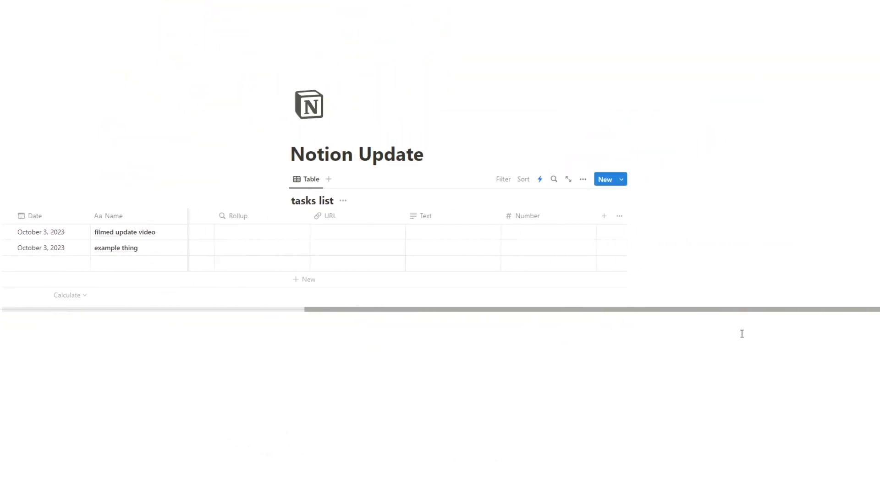
{"action": "scroll", "coordinate": [664, 331], "scroll_direction": "left", "scroll_amount": 3}
{"action": "scroll", "coordinate": [532, 326], "scroll_direction": "right", "scroll_amount": 4}
{"action": "scroll", "coordinate": [685, 335], "scroll_direction": "left", "scroll_amount": 5}
{"action": "scroll", "coordinate": [562, 303], "scroll_direction": "right", "scroll_amount": 4}
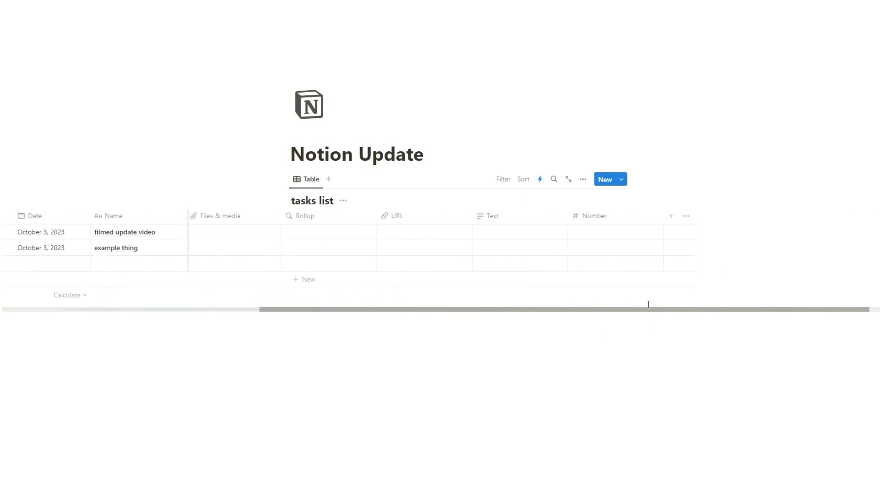
{"action": "scroll", "coordinate": [648, 305], "scroll_direction": "right", "scroll_amount": 2}
{"action": "scroll", "coordinate": [591, 307], "scroll_direction": "left", "scroll_amount": 4}
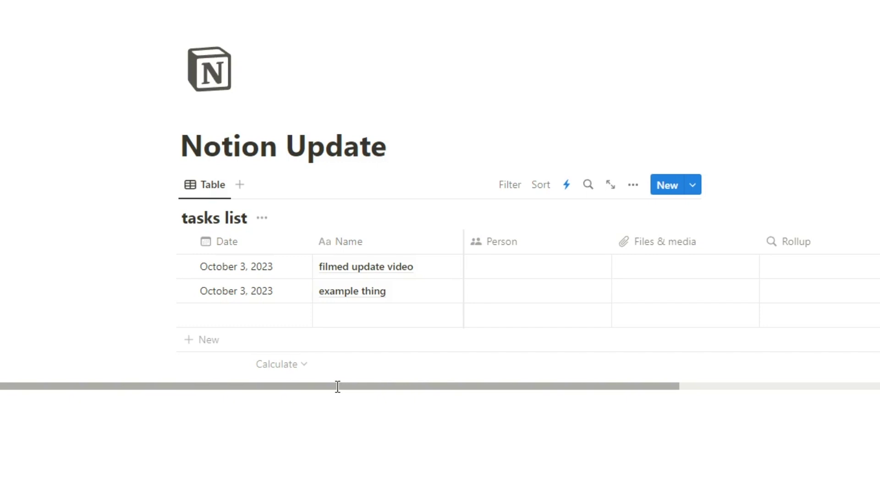
{"action": "left_click", "coordinate": [474, 409]}
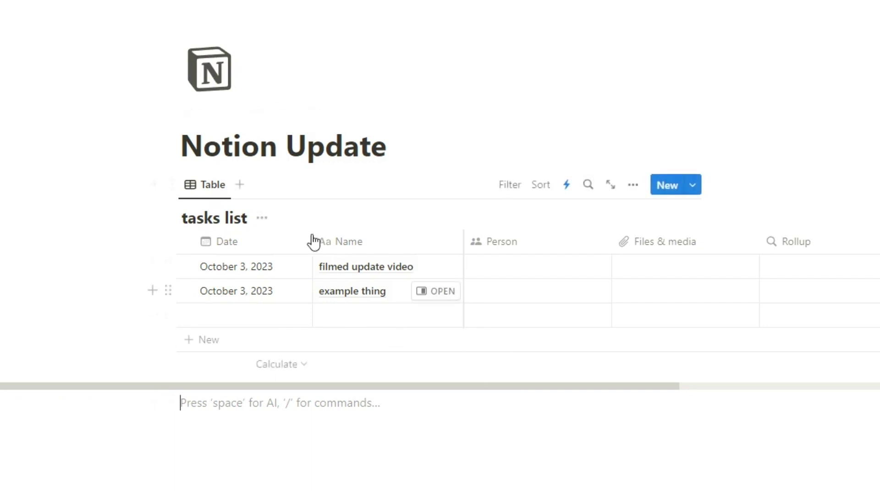
Step: Switch the tasks list view layout to Gallery
{"action": "left_click", "coordinate": [633, 185]}
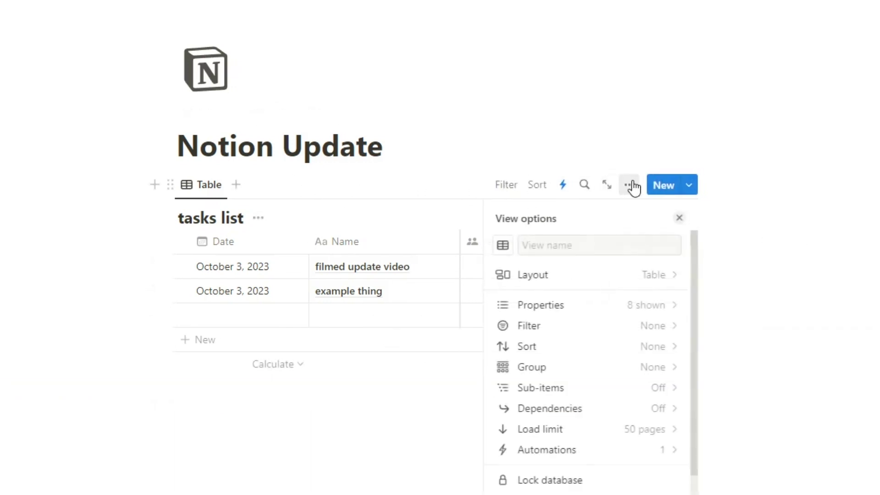
{"action": "left_click", "coordinate": [598, 284]}
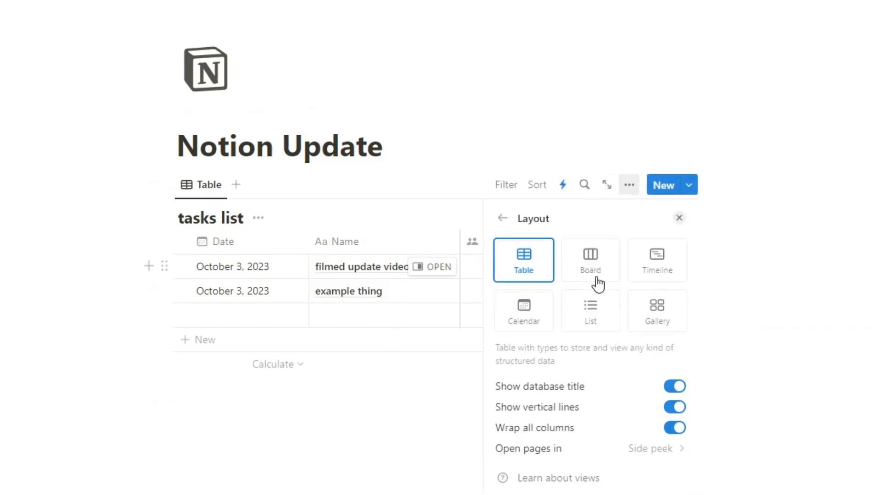
{"action": "left_click", "coordinate": [654, 313]}
Step: Move Text under Date on the filmed update video page and fill in a long Text value
{"action": "left_click", "coordinate": [276, 310]}
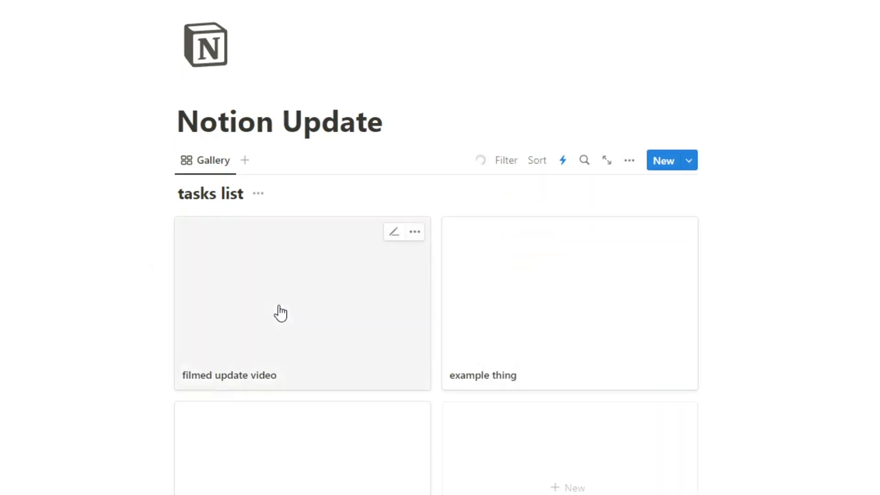
{"action": "left_click", "coordinate": [277, 311]}
{"action": "left_click_drag", "start_coordinate": [161, 271], "coordinate": [186, 141]}
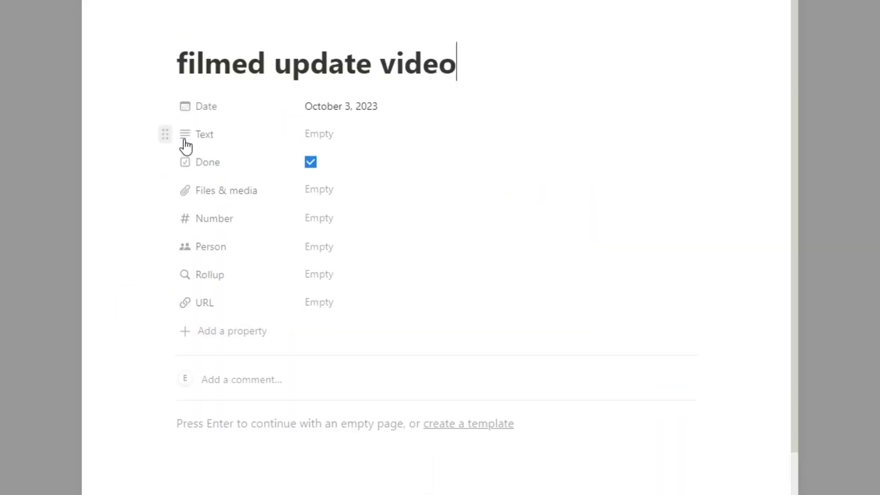
{"action": "left_click", "coordinate": [361, 132]}
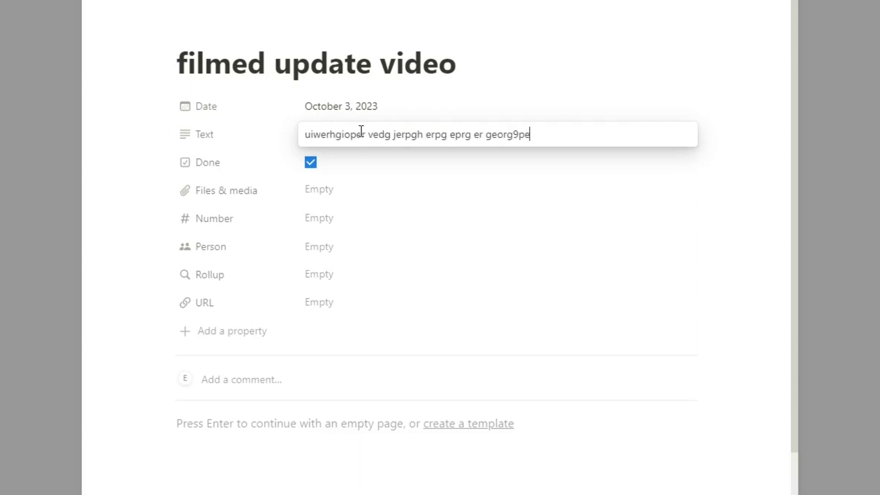
{"action": "type", "text": "er ger gpoehrgp e rgehrog ejroghjer[ gj erpig er"}
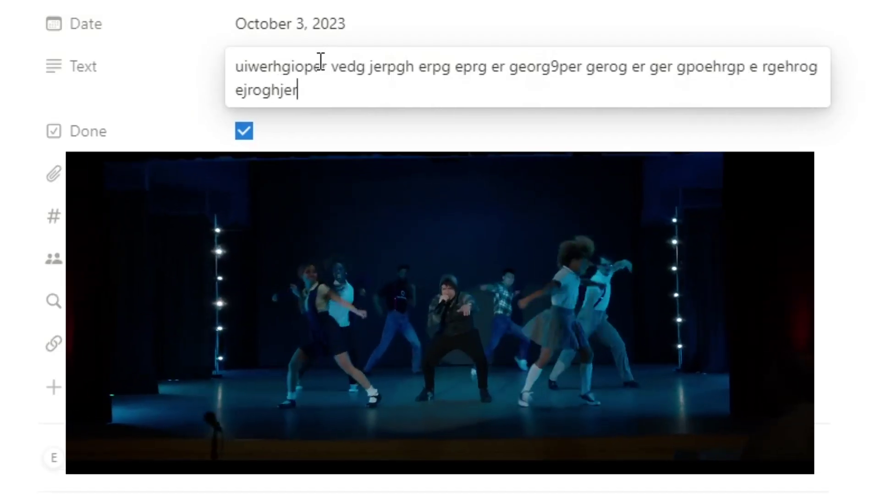
{"action": "type", "text": "gjep rg[oerj gp9erk gpejrg[e"}
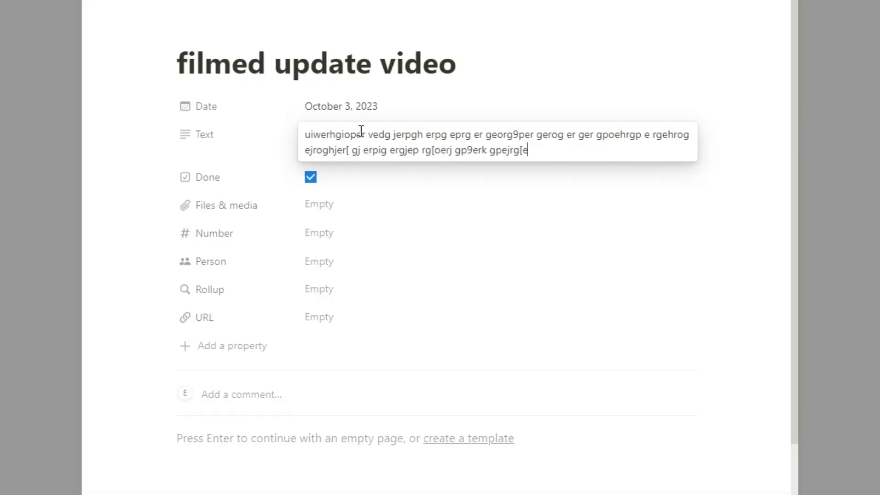
{"action": "key", "text": "Escape"}
{"action": "left_click", "coordinate": [632, 197]}
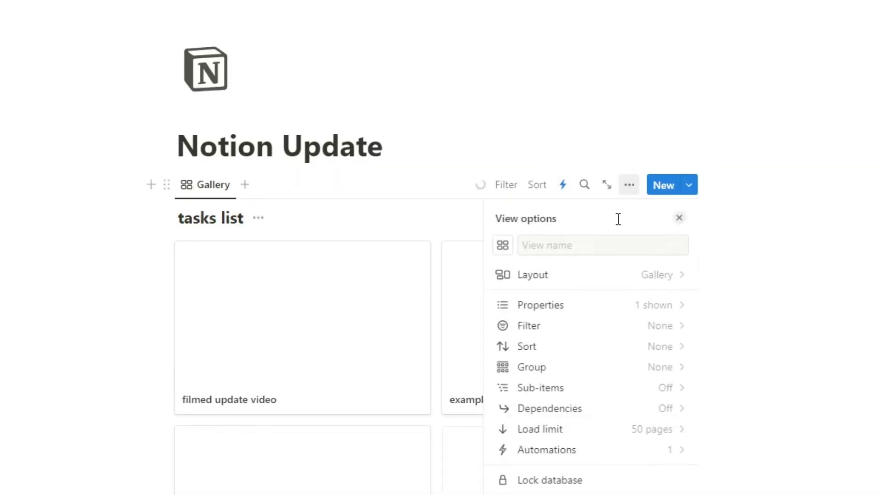
Step: Show the Text property on gallery cards and toggle Wrap all properties off, then on
{"action": "left_click", "coordinate": [614, 306]}
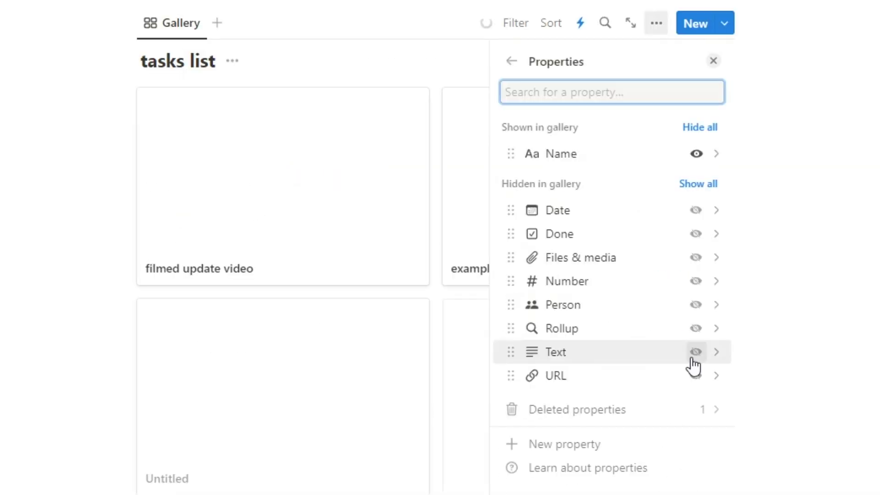
{"action": "left_click", "coordinate": [693, 359]}
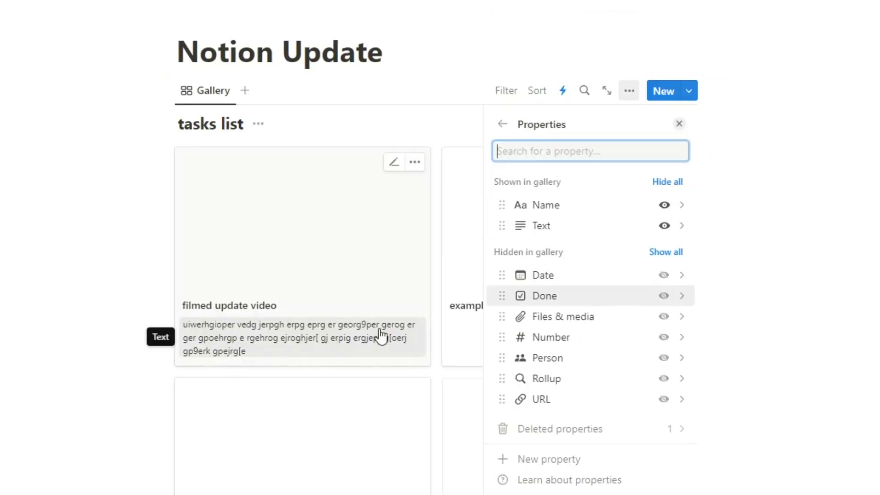
{"action": "left_click", "coordinate": [502, 123]}
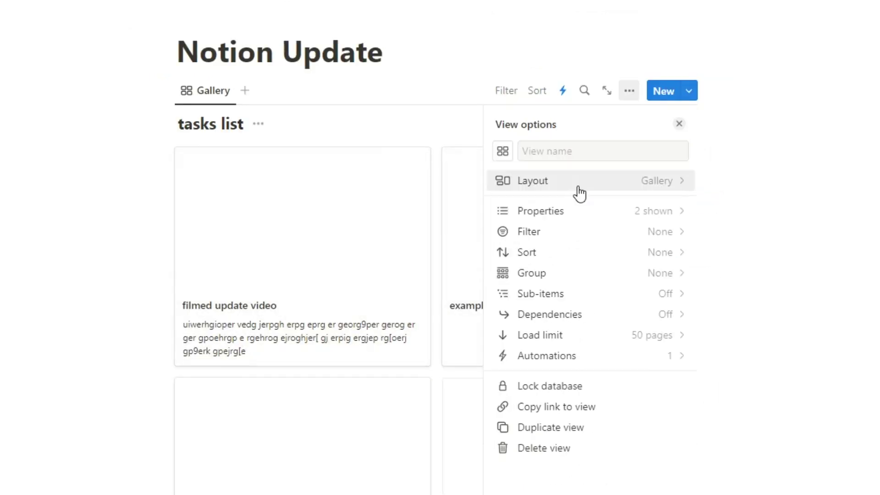
{"action": "left_click", "coordinate": [579, 193]}
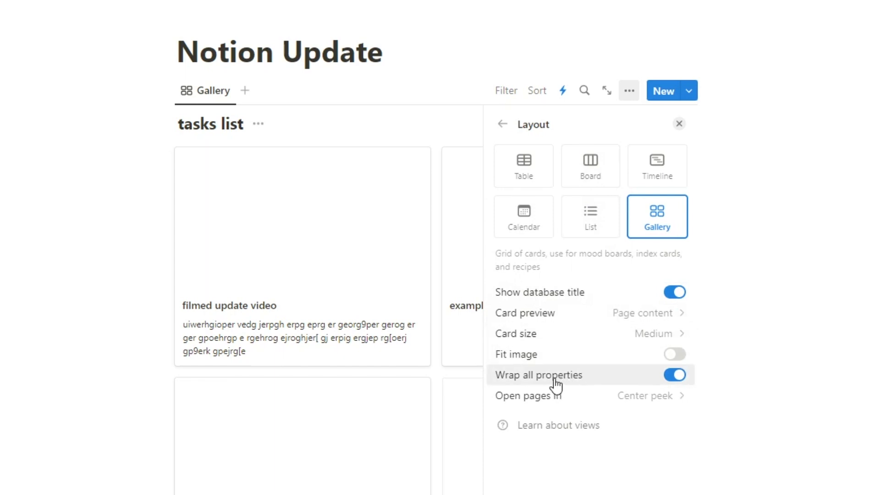
{"action": "left_click", "coordinate": [680, 378]}
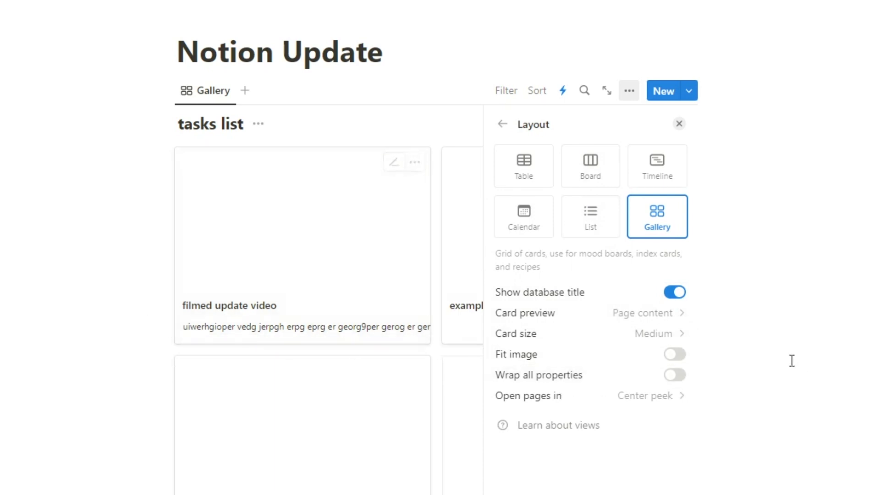
{"action": "left_click", "coordinate": [675, 378]}
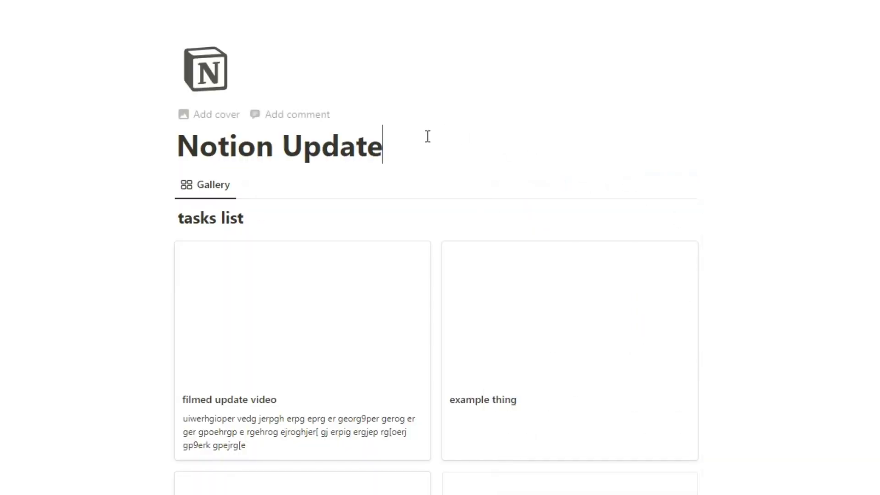
Step: Title the new template 'blah blah' and set its URL to 'youtube'
{"action": "key", "text": "Return"}
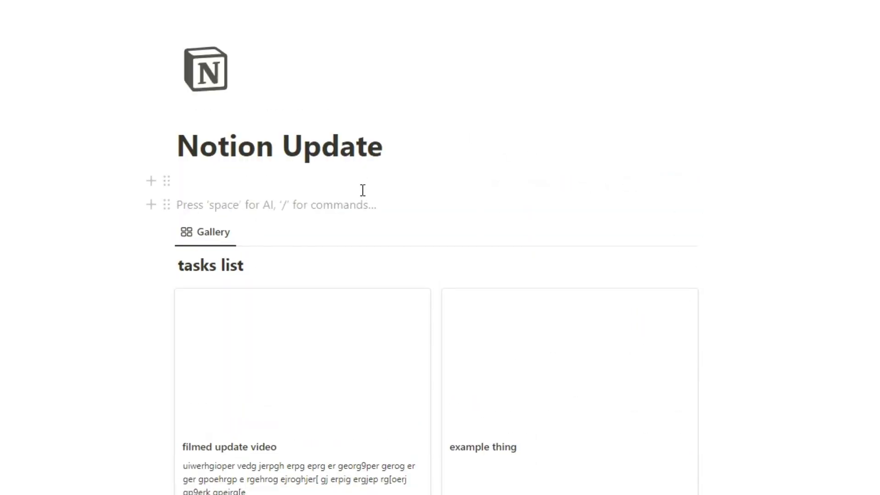
{"action": "key", "text": "BackSpace"}
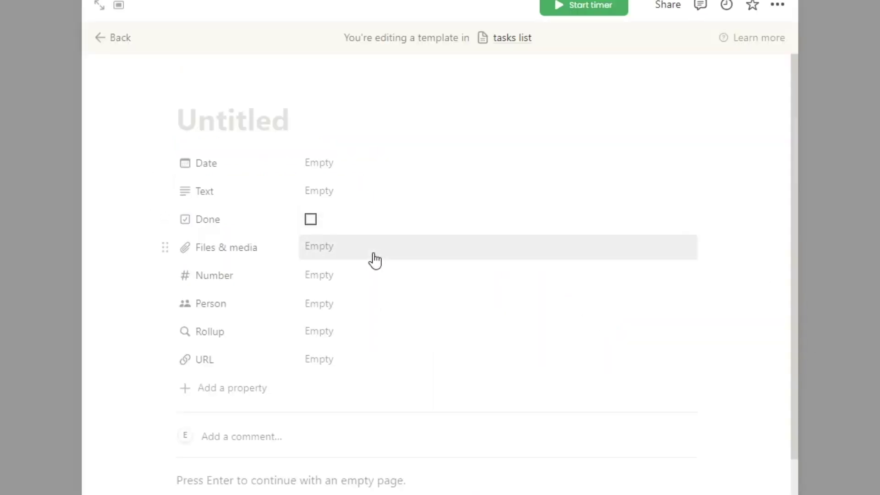
{"action": "type", "text": "blah blah"}
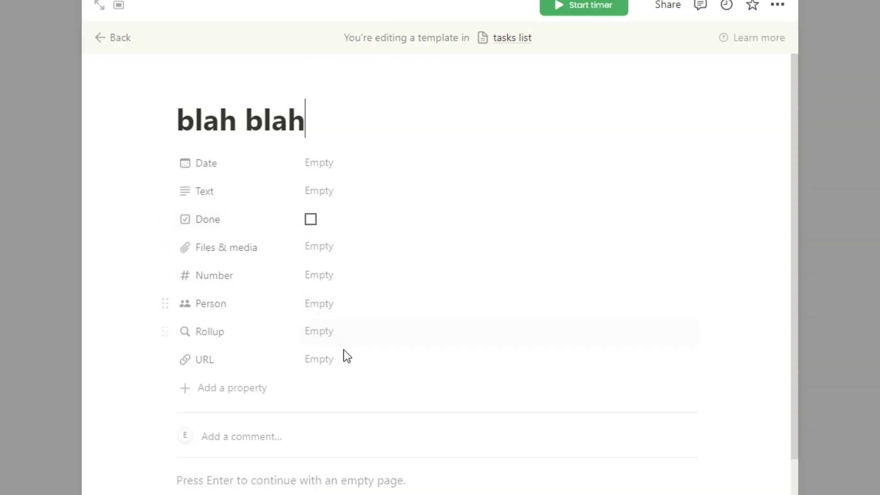
{"action": "left_click", "coordinate": [347, 357]}
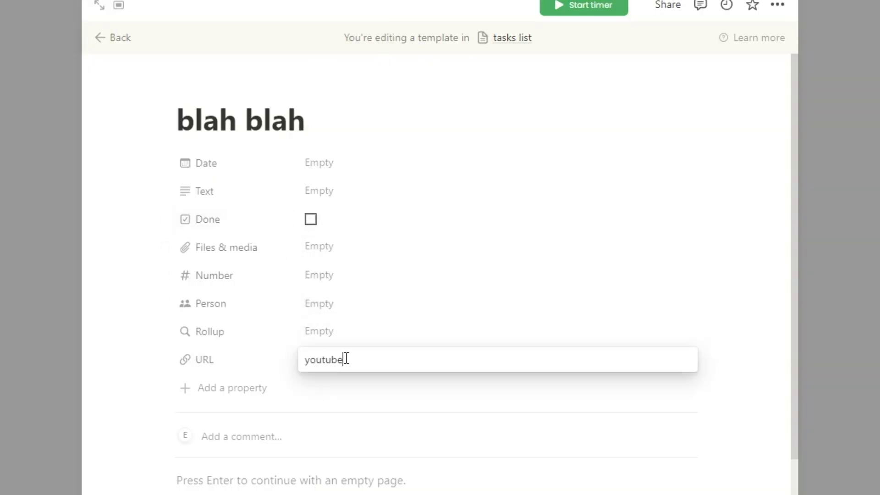
{"action": "type", "text": "youtube"}
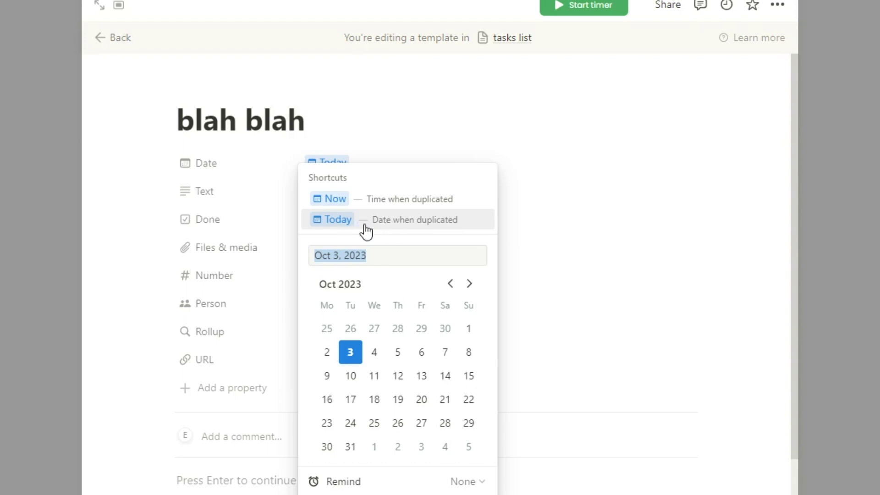
Step: Set the template's Date to Today, give it a dark circle icon, and go back
{"action": "left_click", "coordinate": [365, 226]}
{"action": "left_click", "coordinate": [210, 91]}
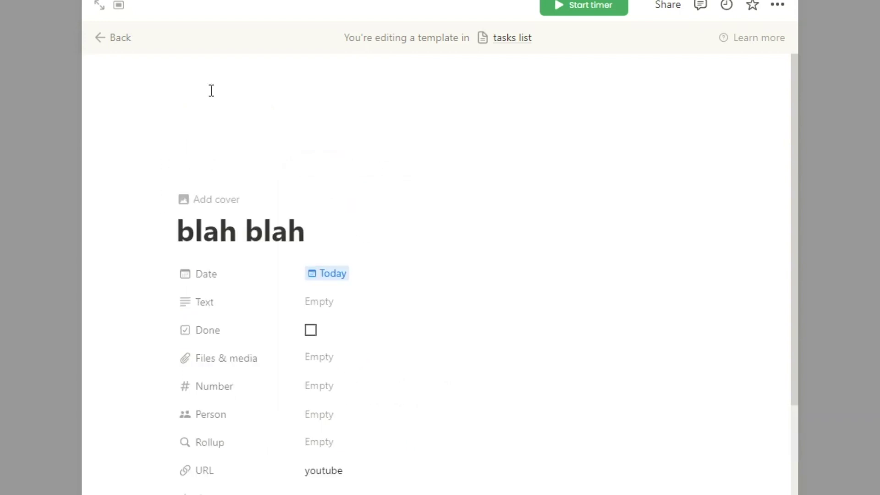
{"action": "left_click", "coordinate": [204, 155]}
{"action": "left_click", "coordinate": [838, 202]}
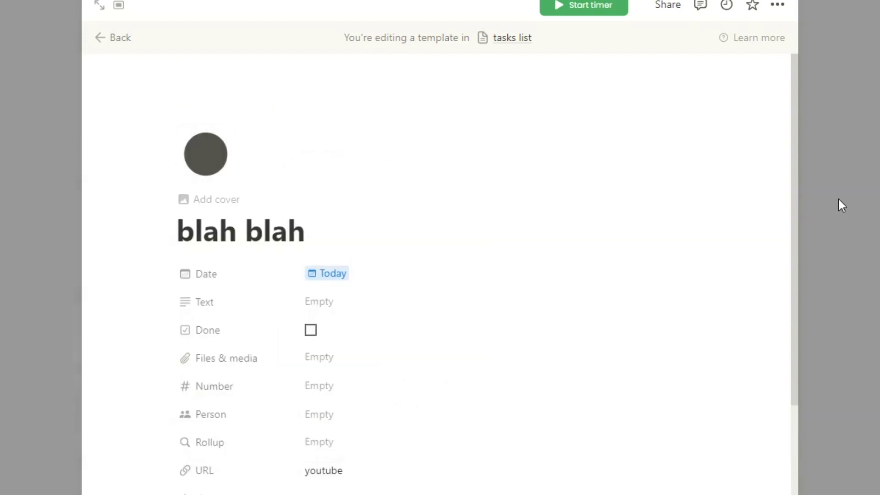
{"action": "left_click", "coordinate": [849, 191]}
{"action": "left_click", "coordinate": [399, 159]}
Step: Insert a button block below the title that adds a page to tasks list using the blah blah template
{"action": "left_click", "coordinate": [432, 189]}
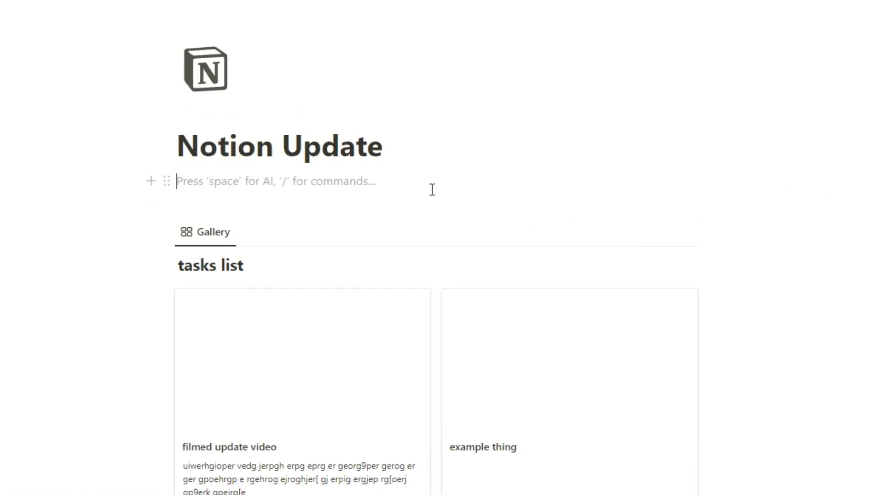
{"action": "type", "text": "/"}
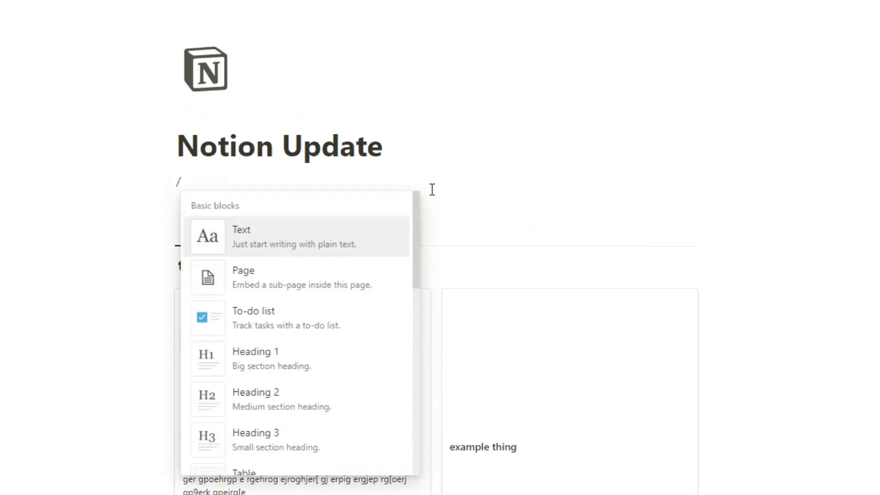
{"action": "type", "text": "butt"}
{"action": "key", "text": "Return"}
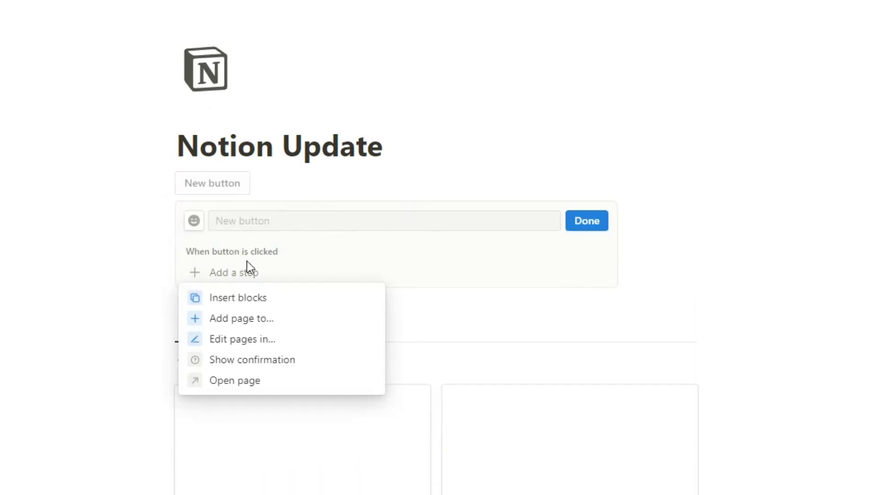
{"action": "left_click", "coordinate": [255, 319]}
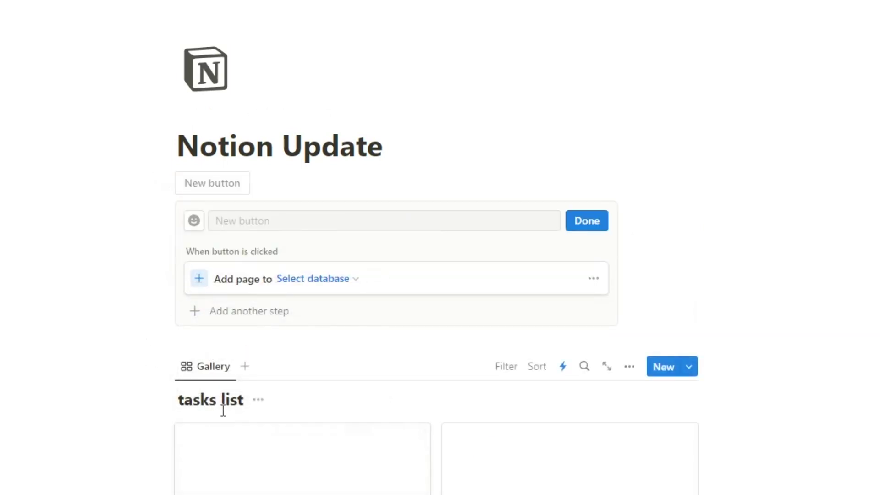
{"action": "left_click", "coordinate": [307, 279]}
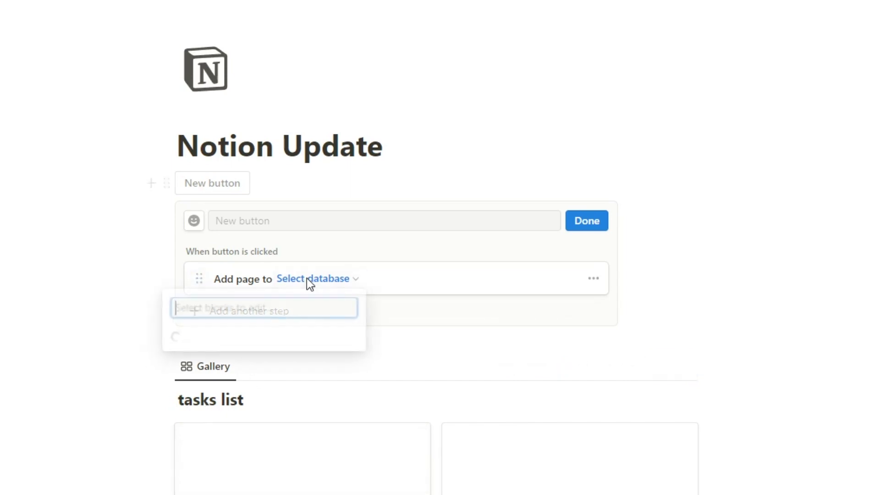
{"action": "left_click", "coordinate": [244, 360]}
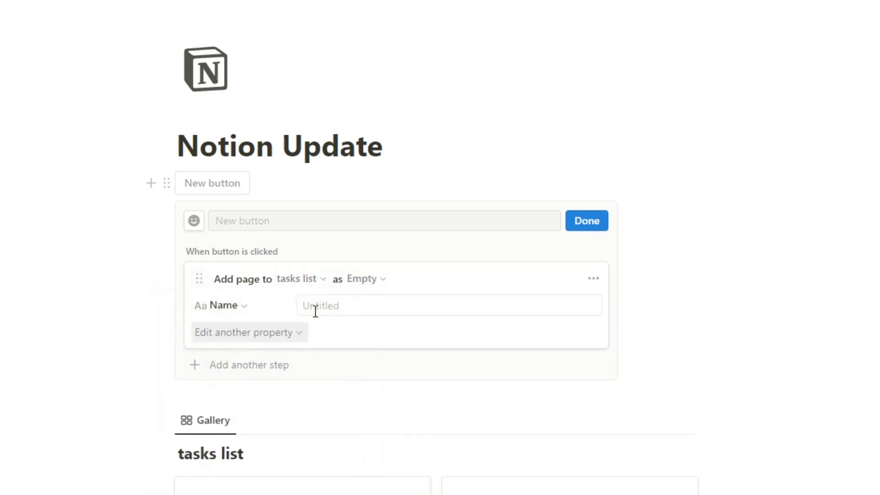
{"action": "left_click", "coordinate": [360, 278]}
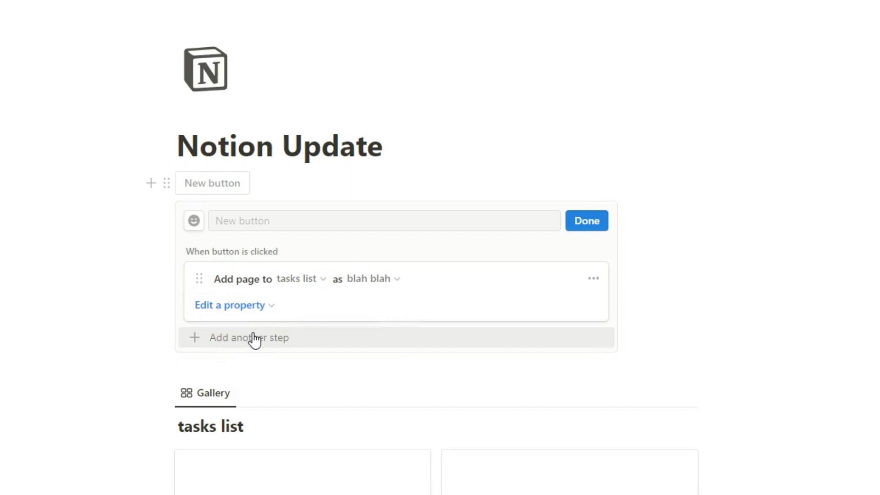
Step: Add a second button step that opens the newly added page
{"action": "left_click", "coordinate": [255, 339]}
{"action": "left_click", "coordinate": [240, 403]}
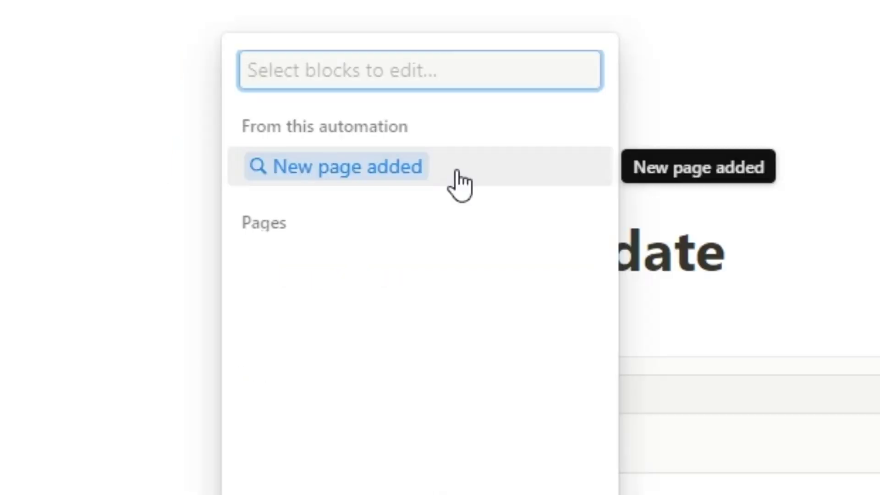
{"action": "left_click", "coordinate": [457, 169]}
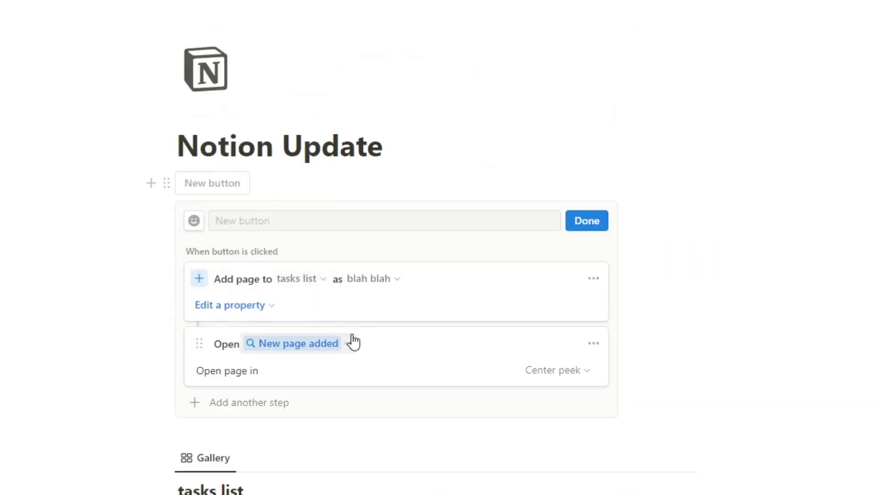
{"action": "left_click", "coordinate": [592, 222]}
Step: Name the button 'blah blah button', then press it to create a task page
{"action": "left_click", "coordinate": [262, 184]}
{"action": "left_click", "coordinate": [329, 220]}
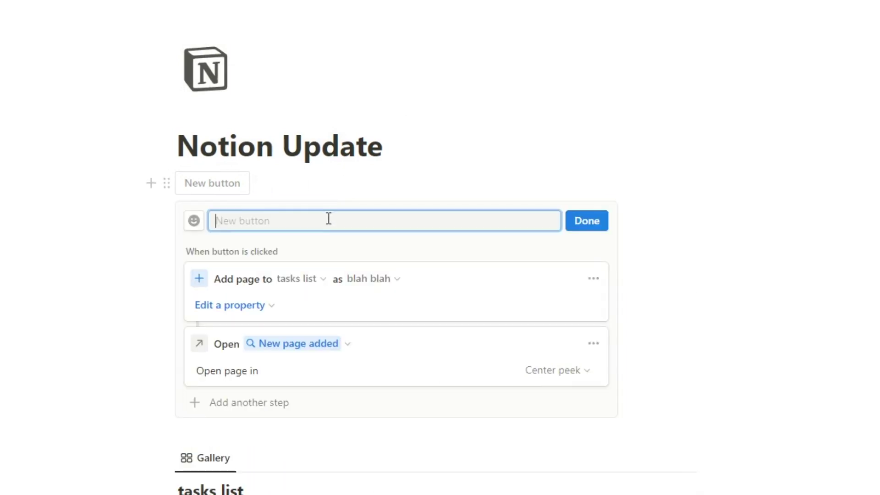
{"action": "type", "text": "blah blah button"}
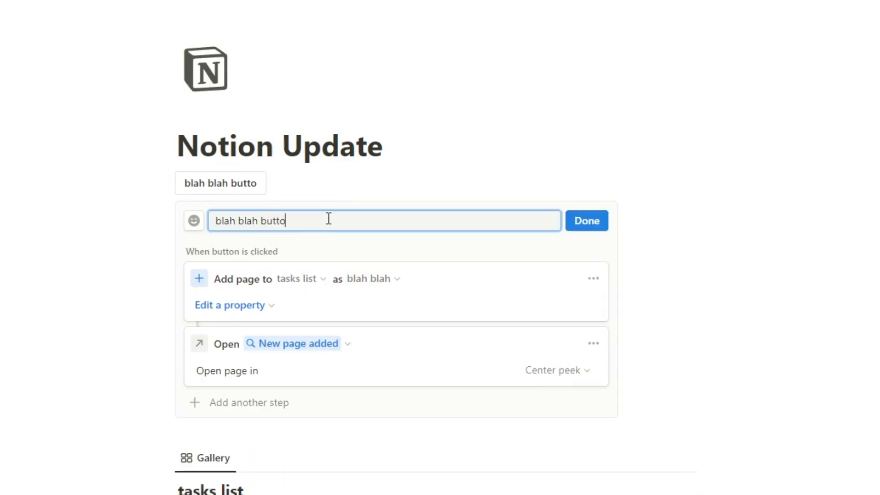
{"action": "left_click", "coordinate": [587, 222]}
{"action": "left_click", "coordinate": [206, 183]}
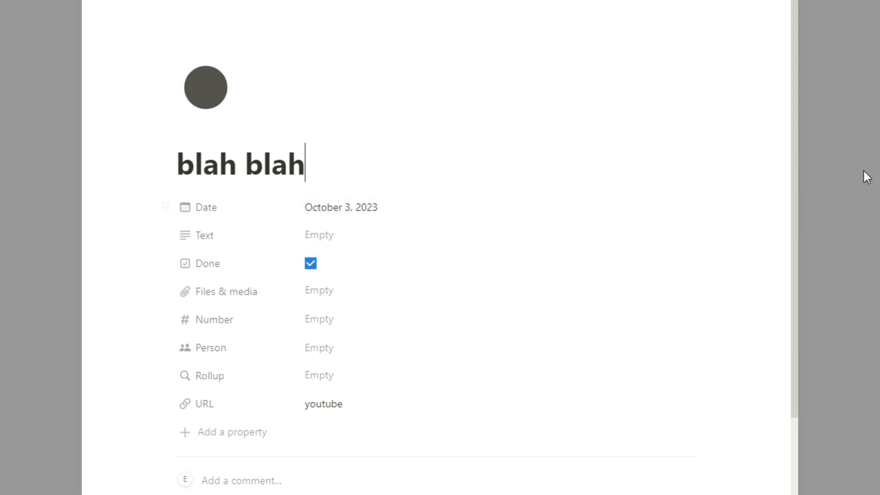
Step: Close the blah blah page preview and view the new card in the tasks list gallery
{"action": "left_click", "coordinate": [805, 200]}
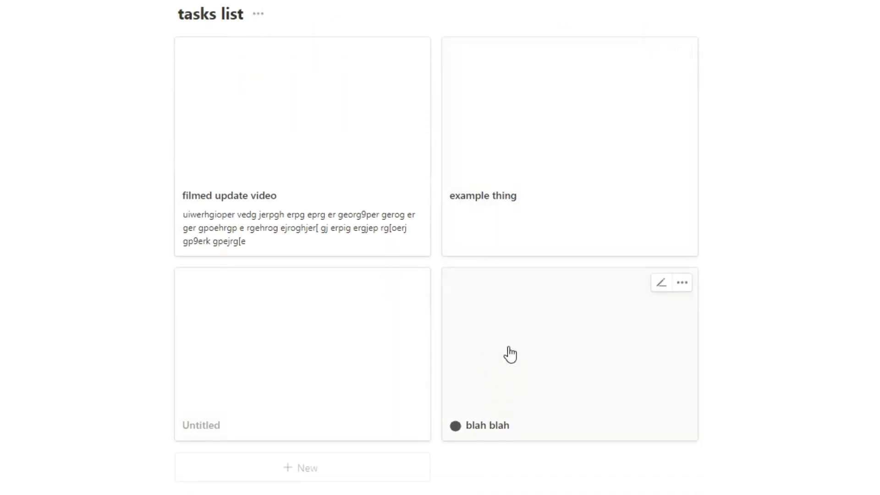
{"action": "scroll", "coordinate": [514, 362], "scroll_direction": "up", "scroll_amount": 5}
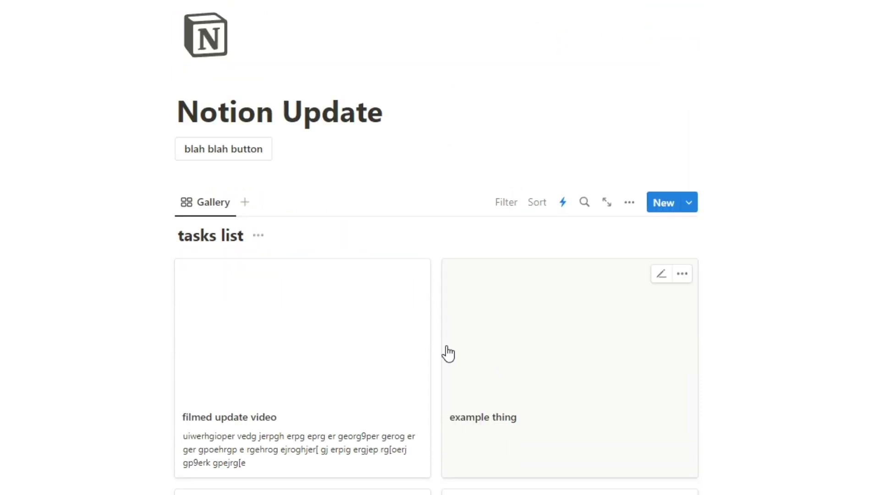
{"action": "scroll", "coordinate": [480, 326], "scroll_direction": "down", "scroll_amount": 2}
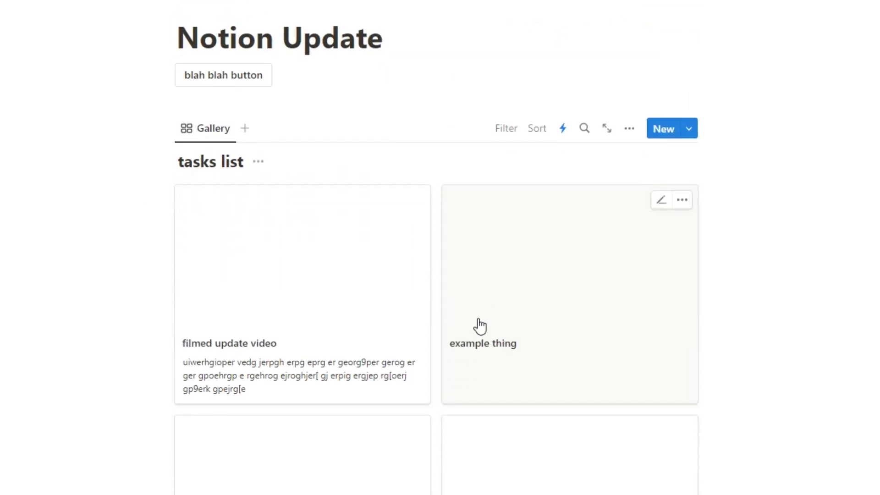